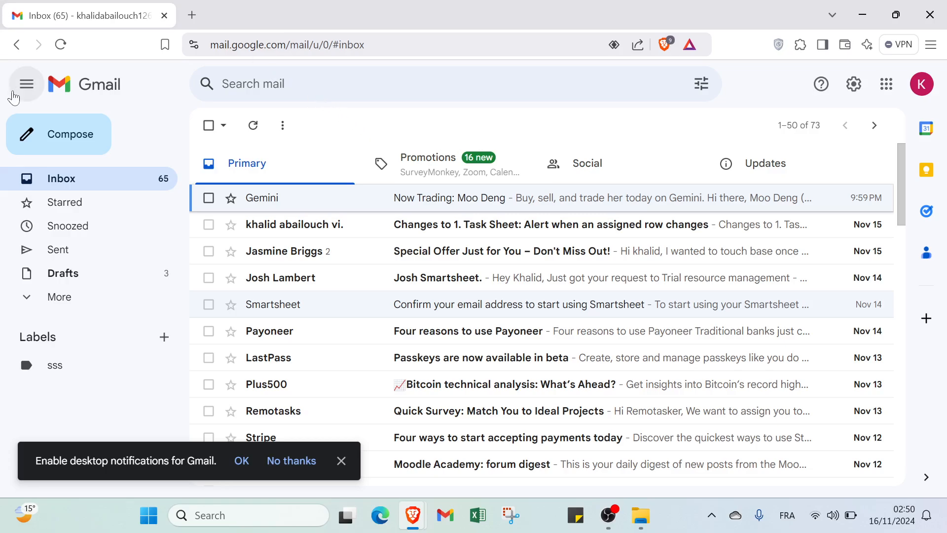
- Start a new message in the enlarged compose window and add Cc and Bcc lines
{"action": "left_click", "coordinate": [64, 143]}
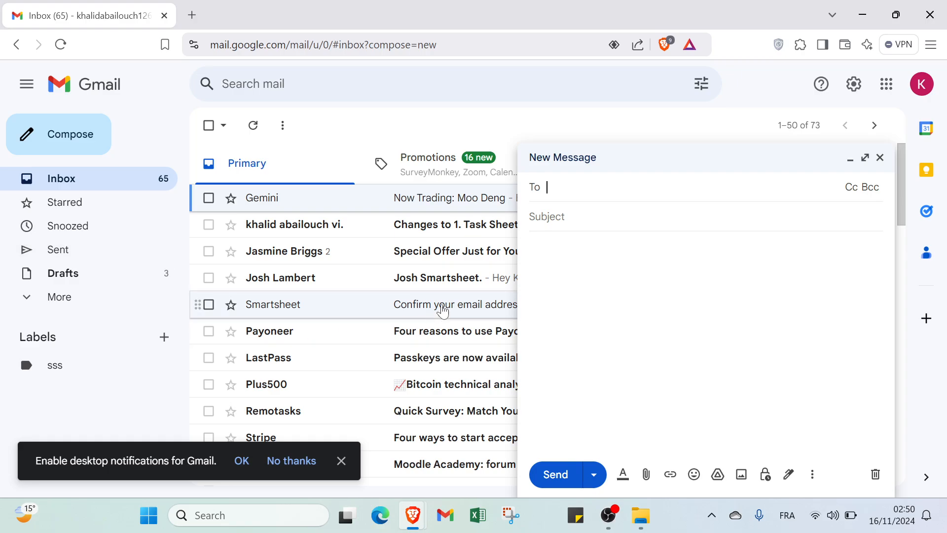
{"action": "left_click", "coordinate": [865, 159]}
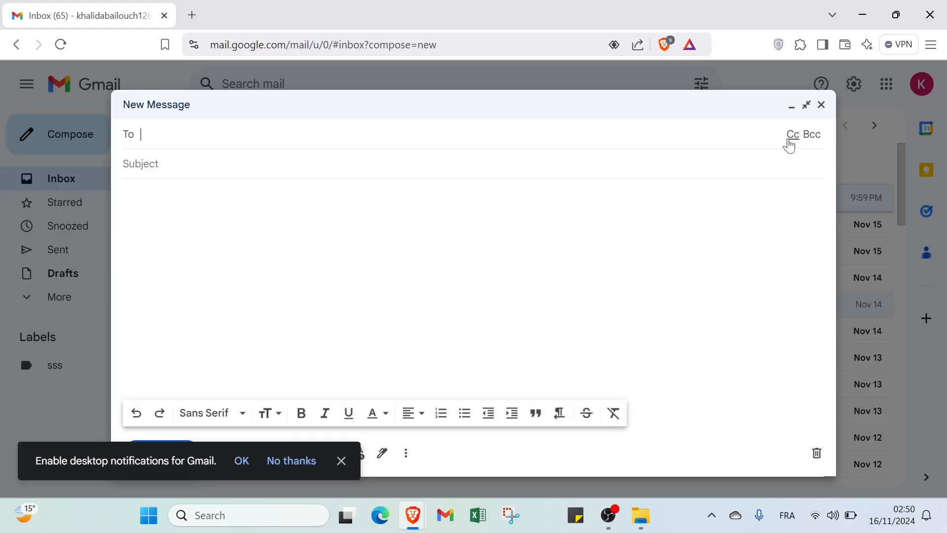
{"action": "left_click", "coordinate": [787, 135]}
{"action": "left_click", "coordinate": [811, 163]}
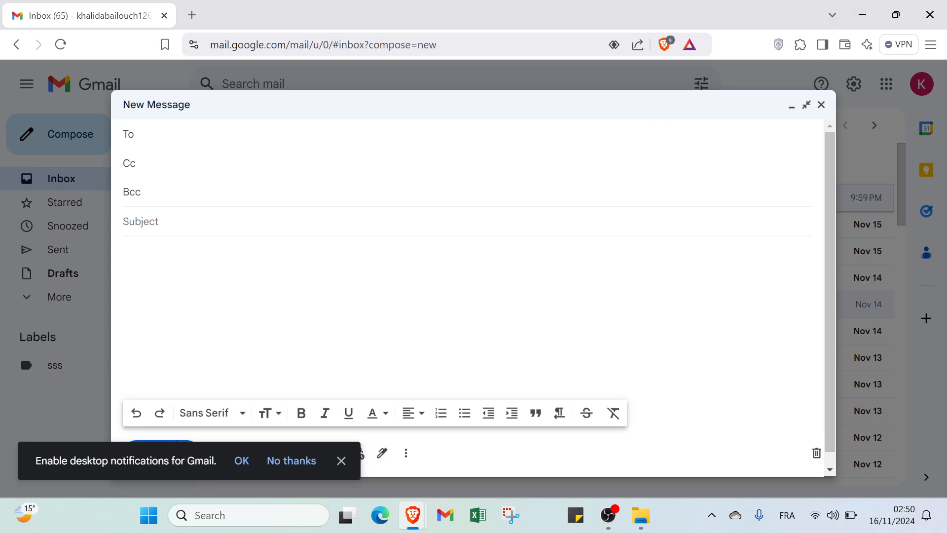
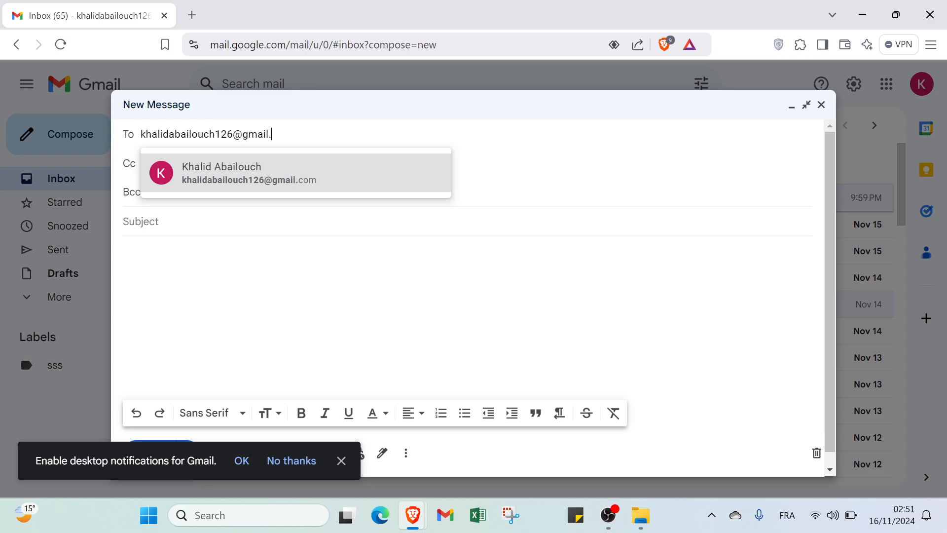
- Address the draft to the contact's e-mail, add subject 'asking for advices', and begin the body 'hey i hope everyth'
{"action": "left_click", "coordinate": [353, 252]}
{"action": "left_click", "coordinate": [322, 164]}
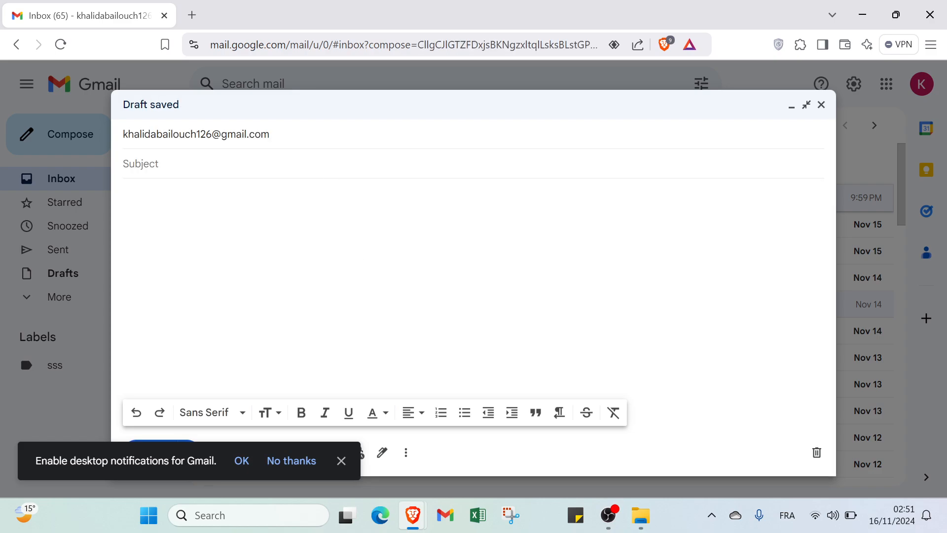
{"action": "type", "text": "askin"}
{"action": "key", "text": "BackSpace"}
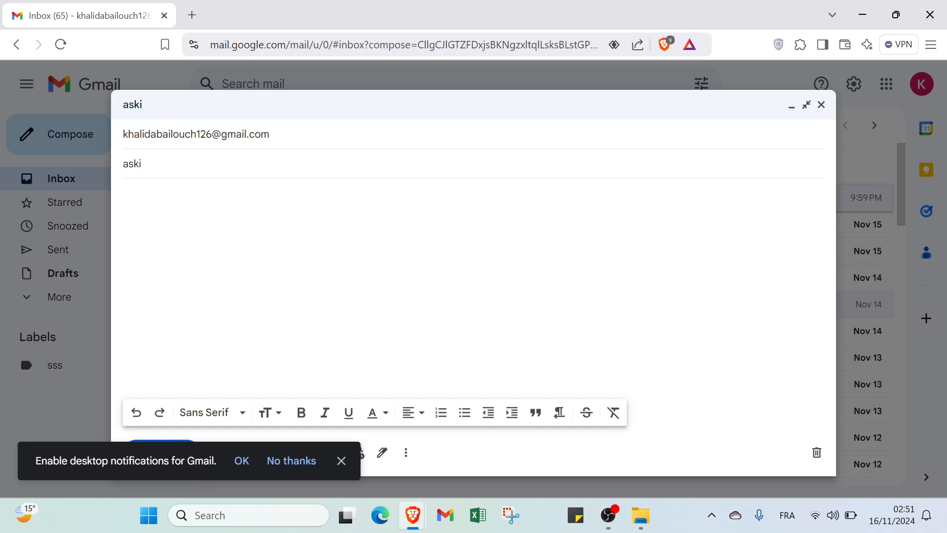
{"action": "type", "text": "ng for advices"}
{"action": "key", "text": "Tab"}
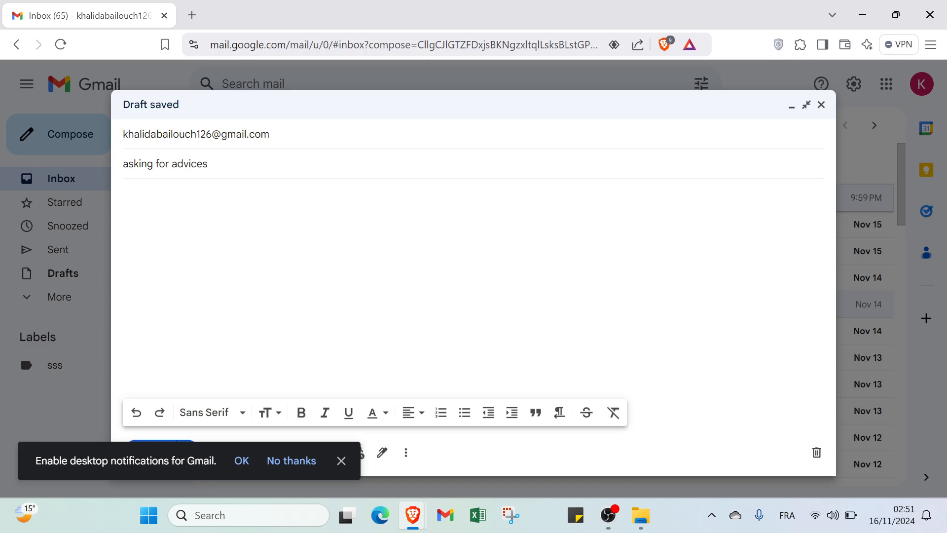
{"action": "type", "text": "hey i hope ever"}
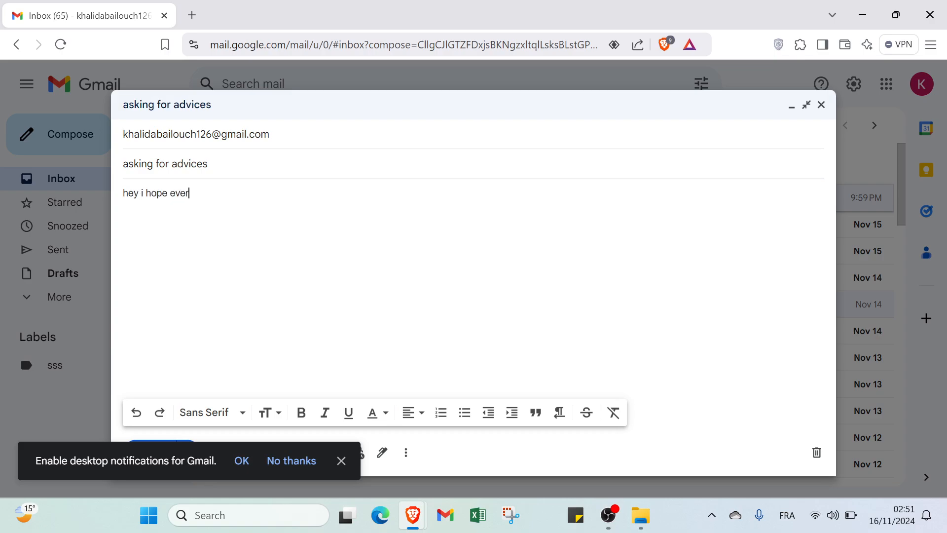
{"action": "type", "text": "yth"}
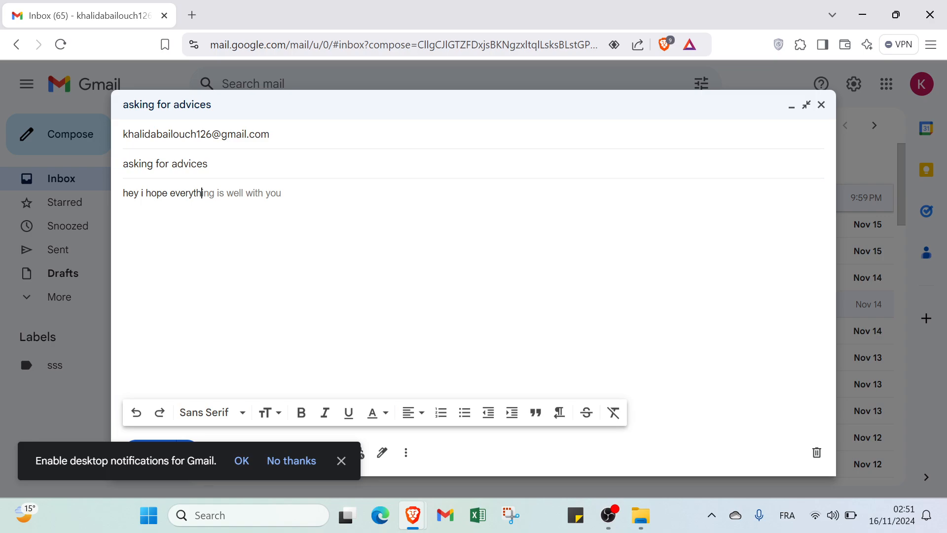
- Accept the Smart Compose suggestion so the body reads 'hey i hope everything is well with you'
{"action": "key", "text": "Tab"}
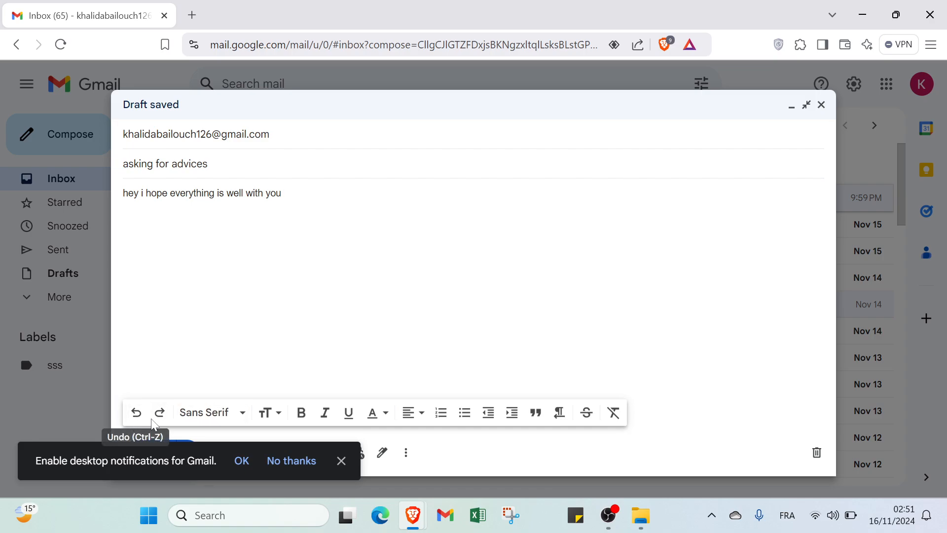
- Try Comic Sans MS as the font, then select the whole greeting line
{"action": "left_click", "coordinate": [192, 423]}
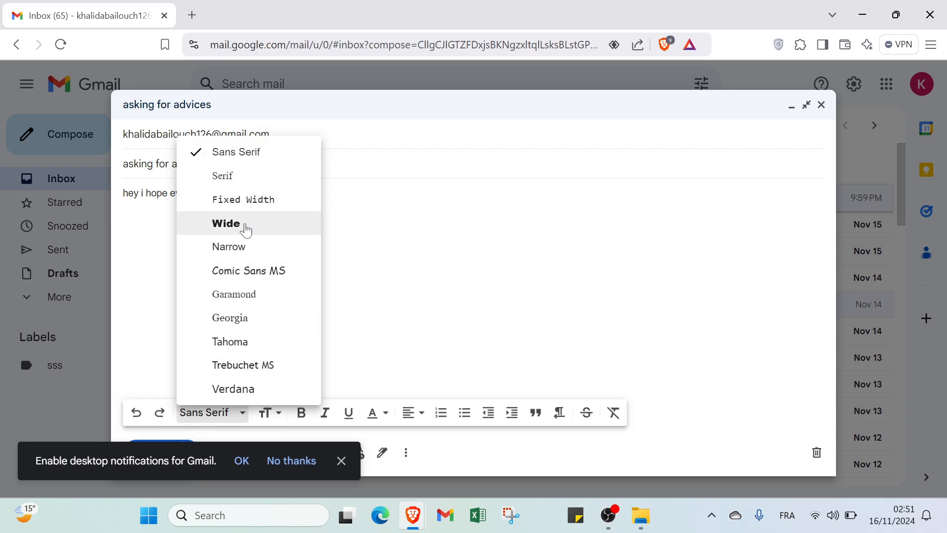
{"action": "left_click", "coordinate": [245, 270]}
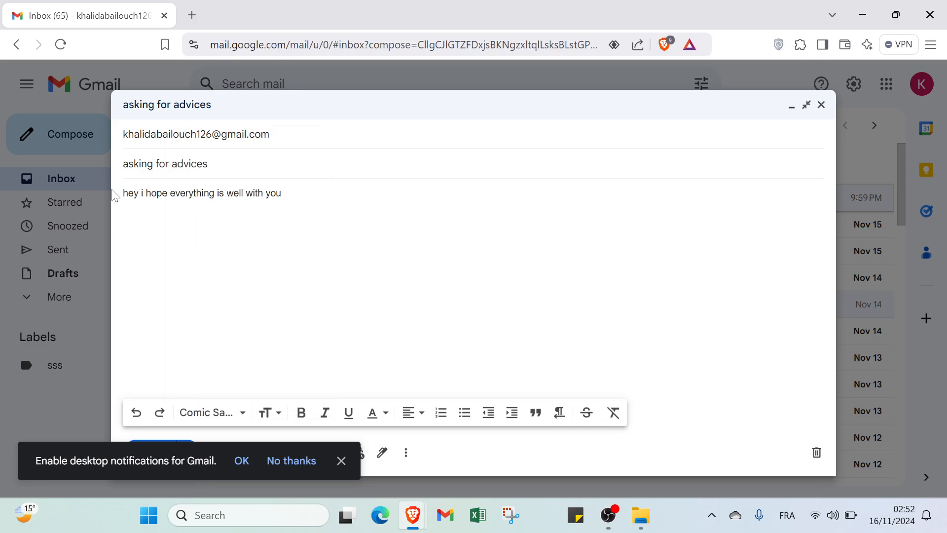
{"action": "left_click_drag", "start_coordinate": [121, 194], "coordinate": [124, 131]}
{"action": "left_click", "coordinate": [126, 195]}
{"action": "double_click", "coordinate": [127, 193]}
{"action": "key", "text": "shift+Right"}
{"action": "key", "text": "shift+Right"}
{"action": "key", "text": "shift+Right"}
{"action": "key", "text": "shift+Right"}
{"action": "key", "text": "shift+Right"}
{"action": "key", "text": "shift+Right"}
{"action": "key", "text": "shift+Right"}
{"action": "key", "text": "shift+Right"}
{"action": "key", "text": "shift+Right"}
{"action": "key", "text": "shift+Right"}
{"action": "key", "text": "shift+Right"}
{"action": "key", "text": "shift+Right"}
{"action": "key", "text": "shift+Right"}
{"action": "key", "text": "shift+Right"}
{"action": "key", "text": "shift+Right"}
{"action": "key", "text": "shift+Right"}
{"action": "key", "text": "shift+Right"}
{"action": "key", "text": "shift+Right"}
{"action": "key", "text": "shift+Right"}
{"action": "key", "text": "shift+Right"}
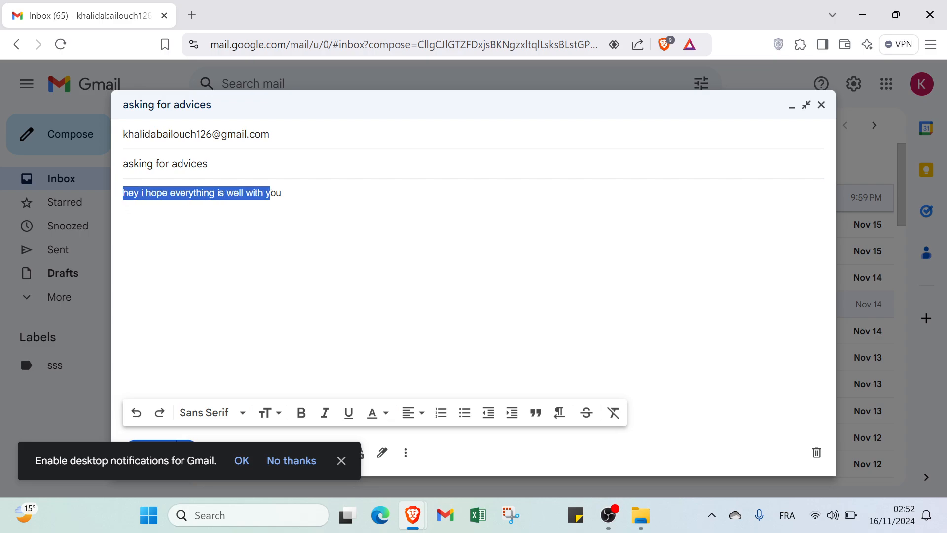
{"action": "key", "text": "shift+Left"}
{"action": "key", "text": "shift+Left"}
{"action": "key", "text": "shift+Left"}
{"action": "key", "text": "shift+Left"}
{"action": "key", "text": "shift+Left"}
{"action": "key", "text": "shift+Left"}
{"action": "key", "text": "shift+Left"}
{"action": "key", "text": "shift+Left"}
{"action": "key", "text": "shift+Left"}
{"action": "key", "text": "shift+Left"}
{"action": "key", "text": "shift+Left"}
{"action": "key", "text": "shift+Left"}
{"action": "key", "text": "shift+Left"}
{"action": "key", "text": "shift+Left"}
{"action": "key", "text": "shift+Left"}
{"action": "key", "text": "shift+Left"}
{"action": "key", "text": "shift+Left"}
{"action": "key", "text": "shift+Left"}
{"action": "key", "text": "shift+Left"}
{"action": "key", "text": "shift+Left"}
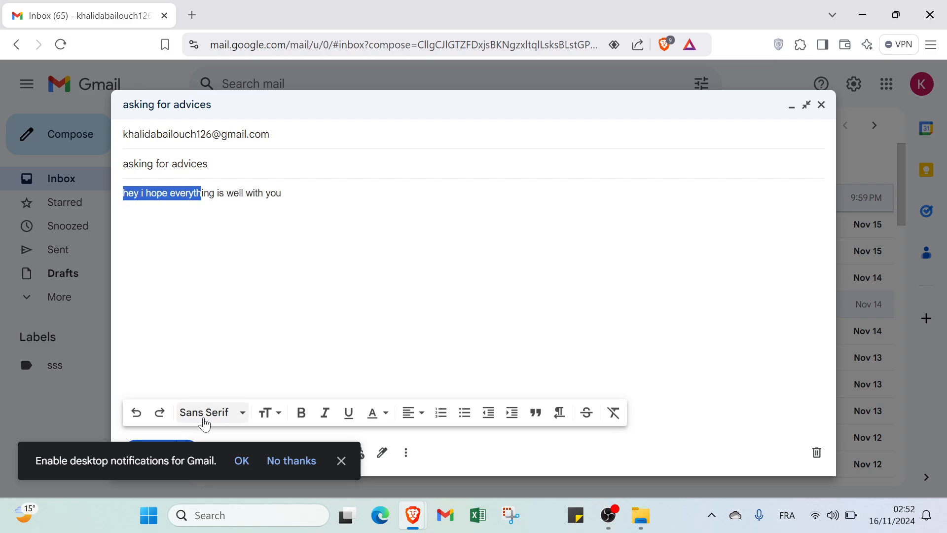
{"action": "key", "text": "shift+Right"}
{"action": "key", "text": "shift+Right"}
{"action": "key", "text": "shift+Right"}
{"action": "key", "text": "shift+Right"}
{"action": "key", "text": "shift+Right"}
{"action": "key", "text": "shift+Right"}
{"action": "key", "text": "shift+Right"}
{"action": "key", "text": "shift+Right"}
{"action": "key", "text": "shift+Right"}
{"action": "key", "text": "shift+Right"}
{"action": "key", "text": "shift+Right"}
{"action": "key", "text": "shift+Right"}
{"action": "key", "text": "shift+Right"}
{"action": "key", "text": "shift+Right"}
{"action": "key", "text": "shift+Right"}
{"action": "key", "text": "shift+Right"}
{"action": "key", "text": "shift+Right"}
{"action": "key", "text": "shift+Right"}
{"action": "key", "text": "shift+Right"}
{"action": "key", "text": "shift+Right"}
- Apply Tahoma and then the Wide font to the selected greeting line
{"action": "left_click", "coordinate": [211, 415]}
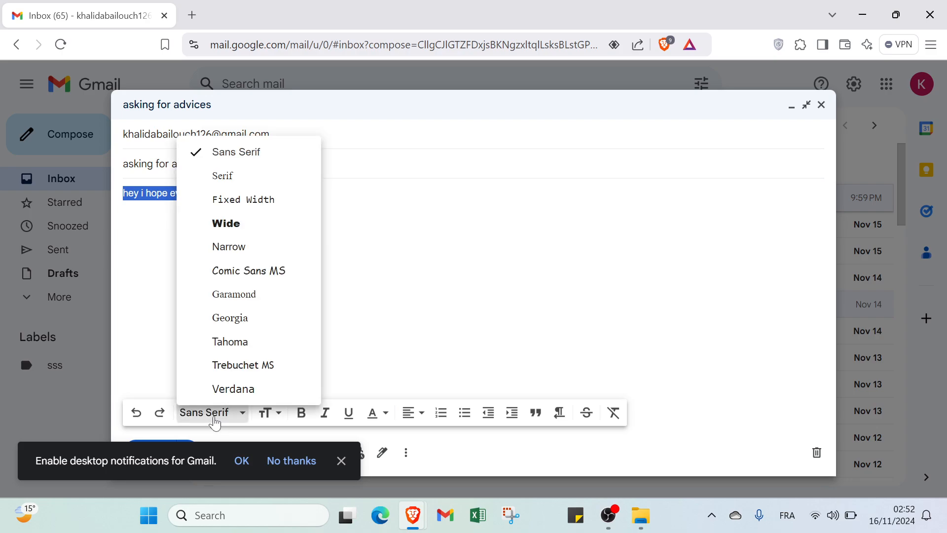
{"action": "left_click", "coordinate": [239, 342]}
{"action": "left_click", "coordinate": [207, 412]}
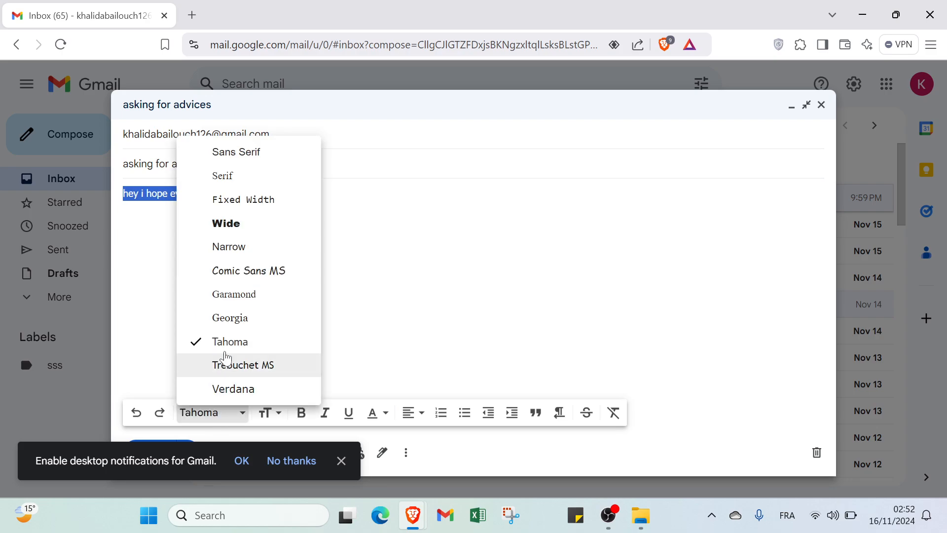
{"action": "left_click", "coordinate": [252, 235]}
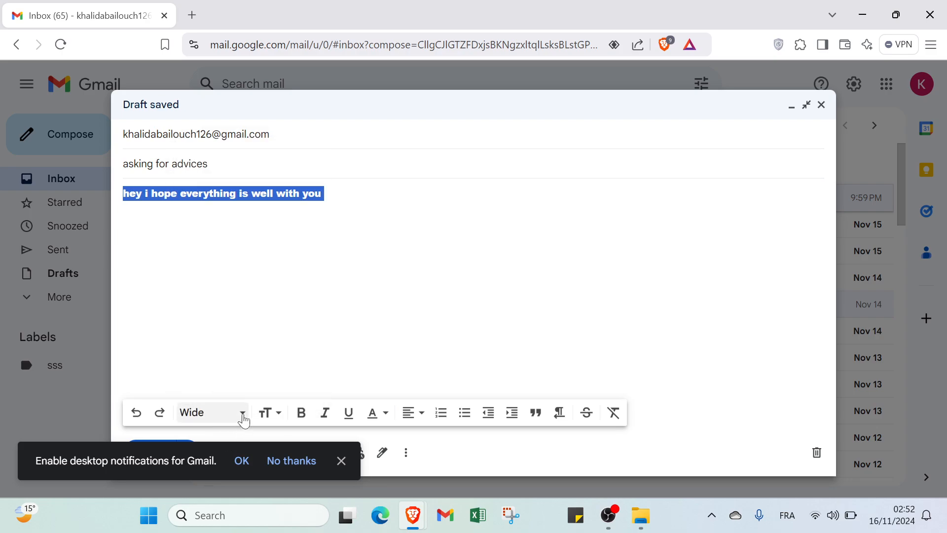
- Make the greeting line Huge, bold, italic and underlined with a grey background and black text
{"action": "left_click", "coordinate": [267, 415]}
{"action": "left_click", "coordinate": [297, 387]}
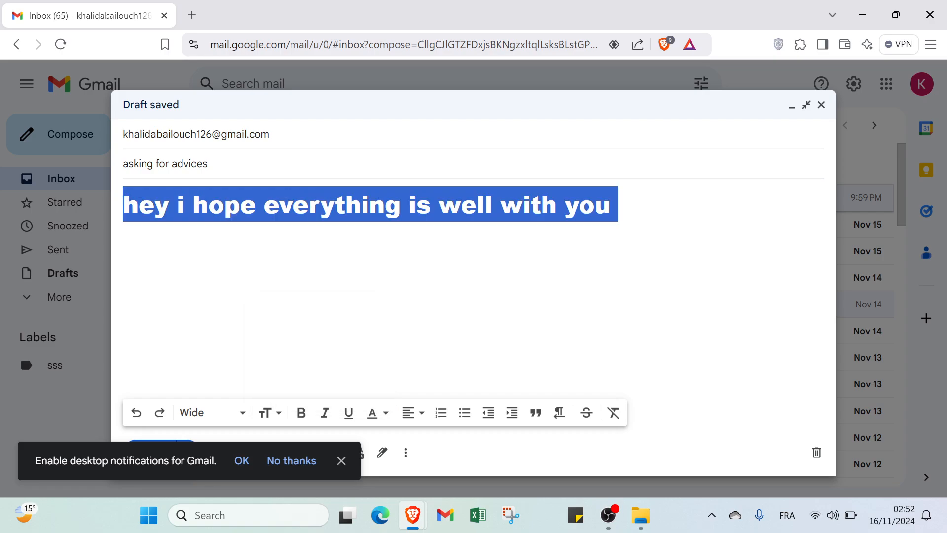
{"action": "left_click", "coordinate": [302, 414]}
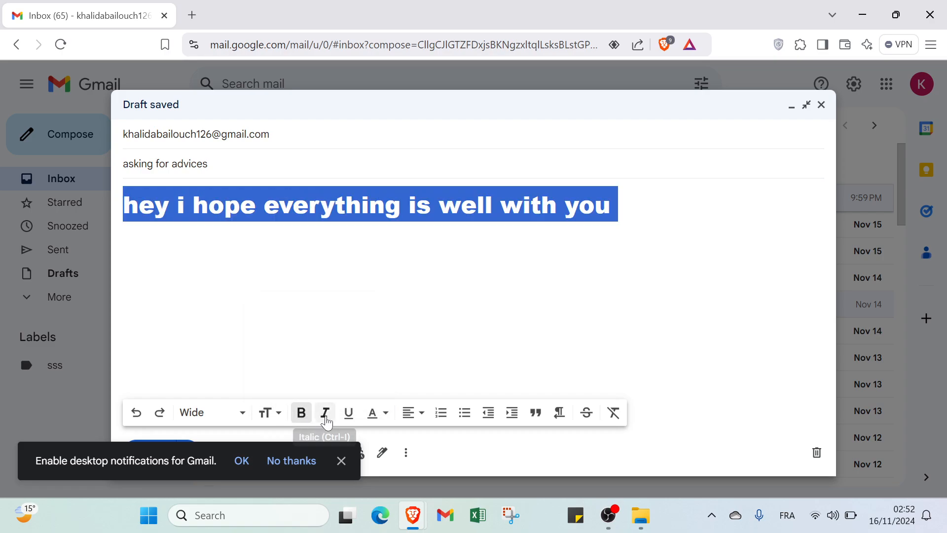
{"action": "left_click", "coordinate": [325, 413]}
{"action": "left_click", "coordinate": [345, 417]}
{"action": "left_click", "coordinate": [376, 413]}
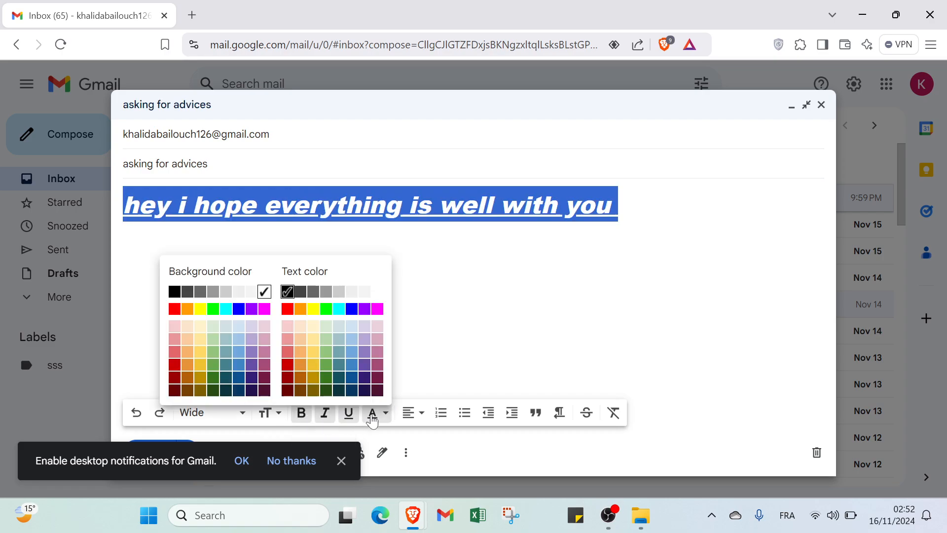
{"action": "left_click", "coordinate": [212, 293]}
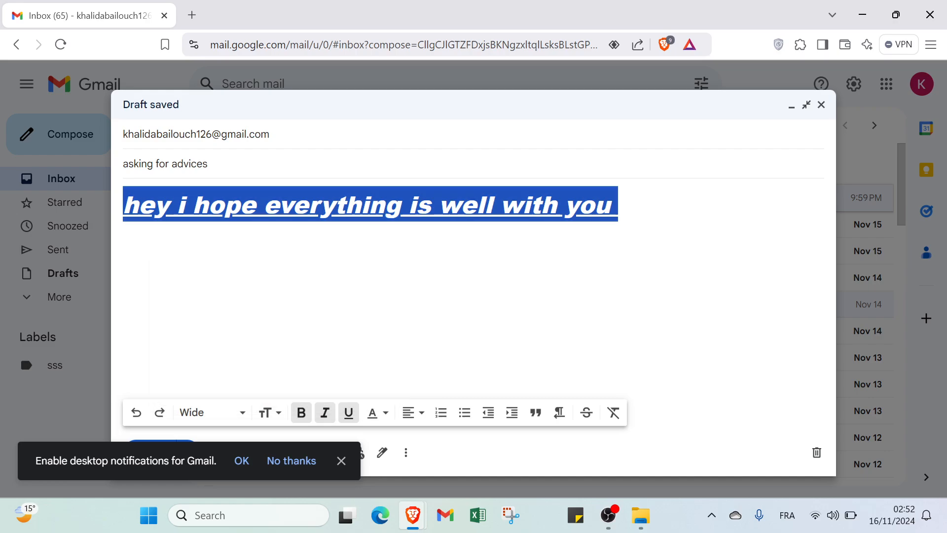
{"action": "left_click", "coordinate": [375, 413]}
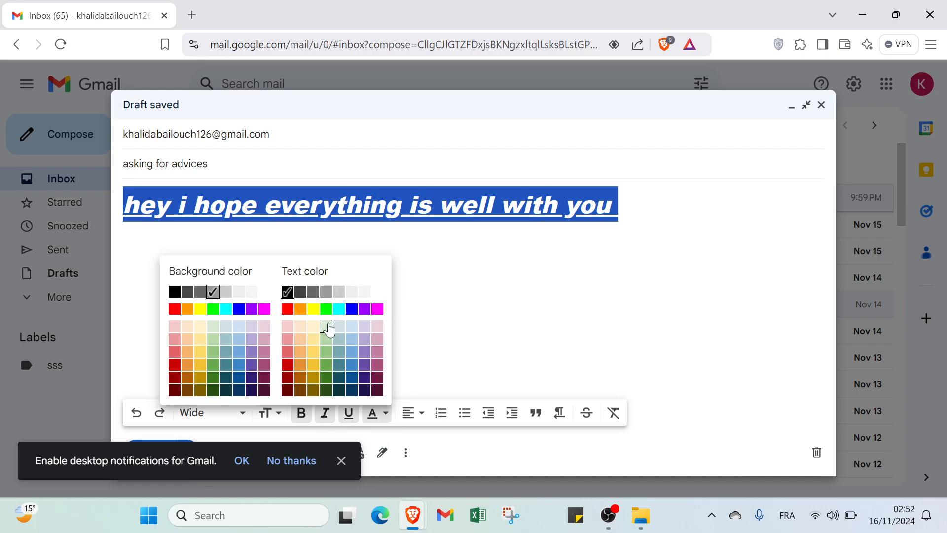
{"action": "left_click", "coordinate": [287, 292]}
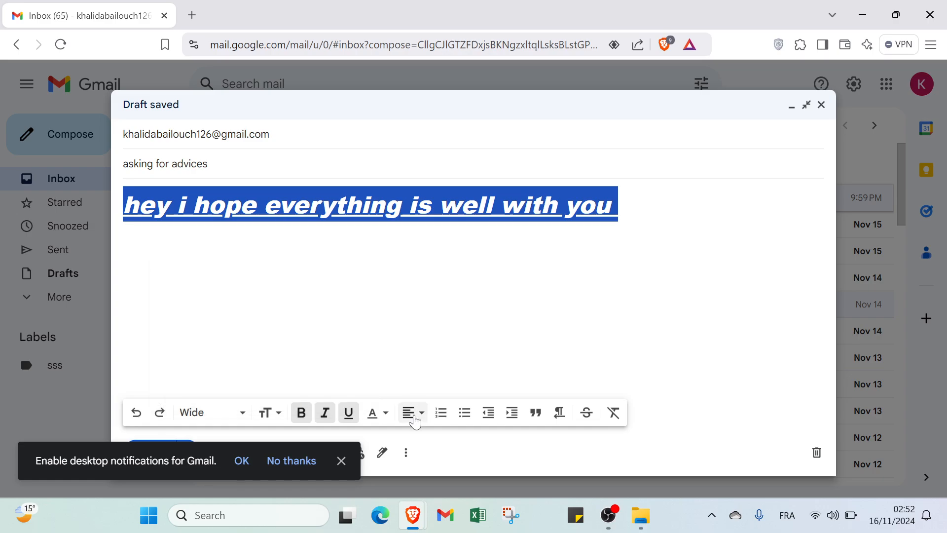
- Turn the greeting line into a bulleted list item after trying numbered, and dismiss the notifications prompt
{"action": "left_click", "coordinate": [432, 204]}
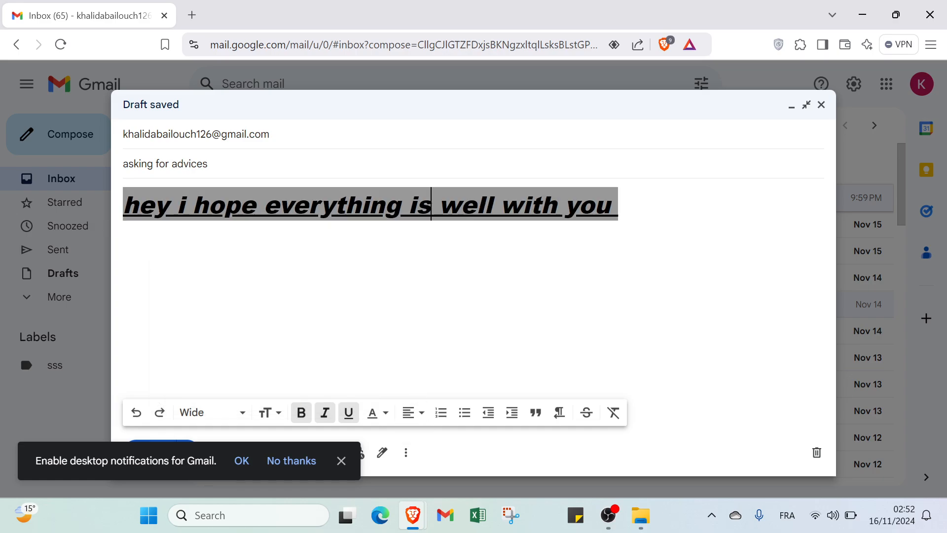
{"action": "left_click", "coordinate": [415, 413]}
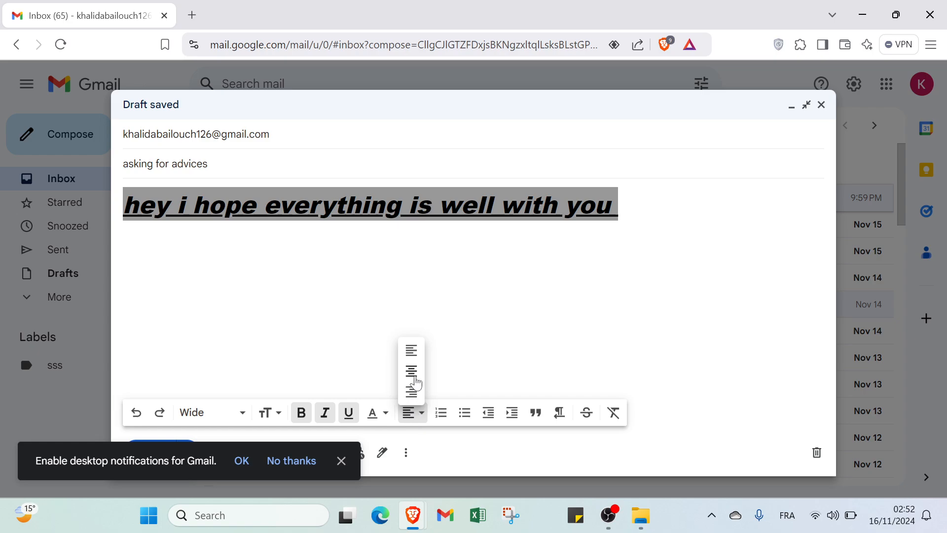
{"action": "left_click", "coordinate": [441, 414]}
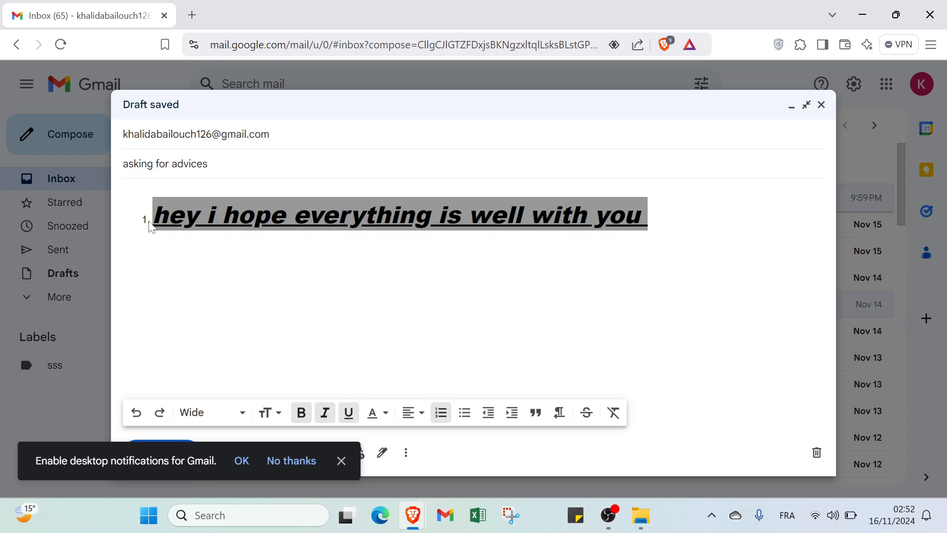
{"action": "left_click", "coordinate": [465, 422]}
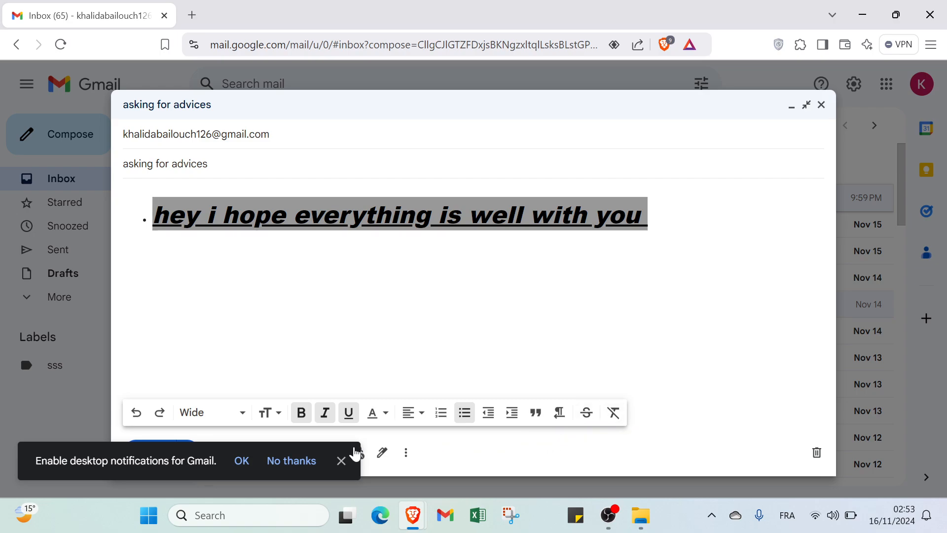
{"action": "left_click", "coordinate": [346, 461]}
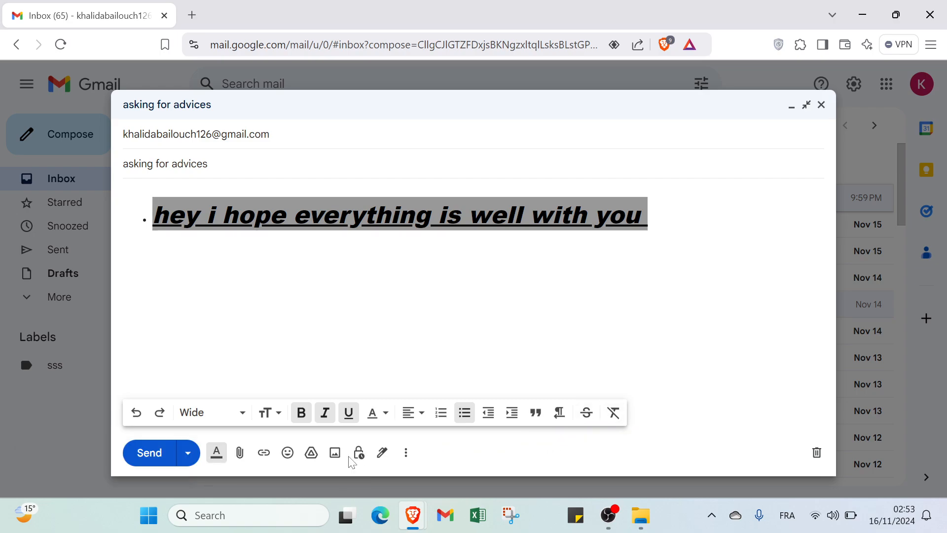
{"action": "left_click", "coordinate": [190, 453]}
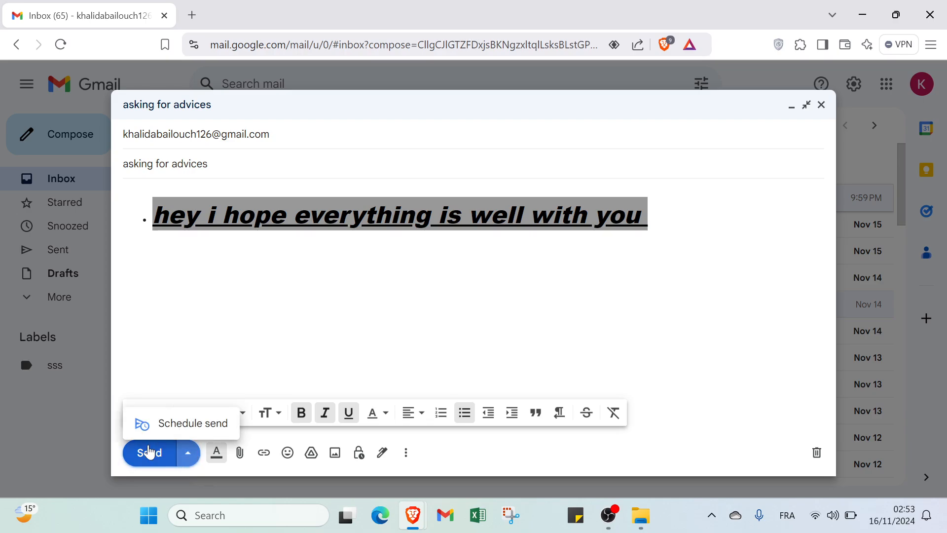
{"action": "left_click", "coordinate": [197, 429]}
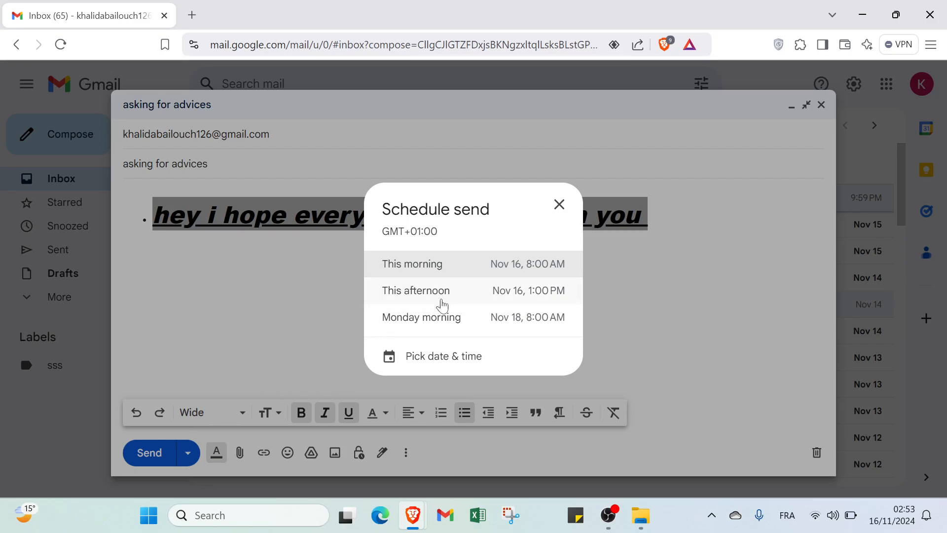
{"action": "left_click", "coordinate": [442, 364]}
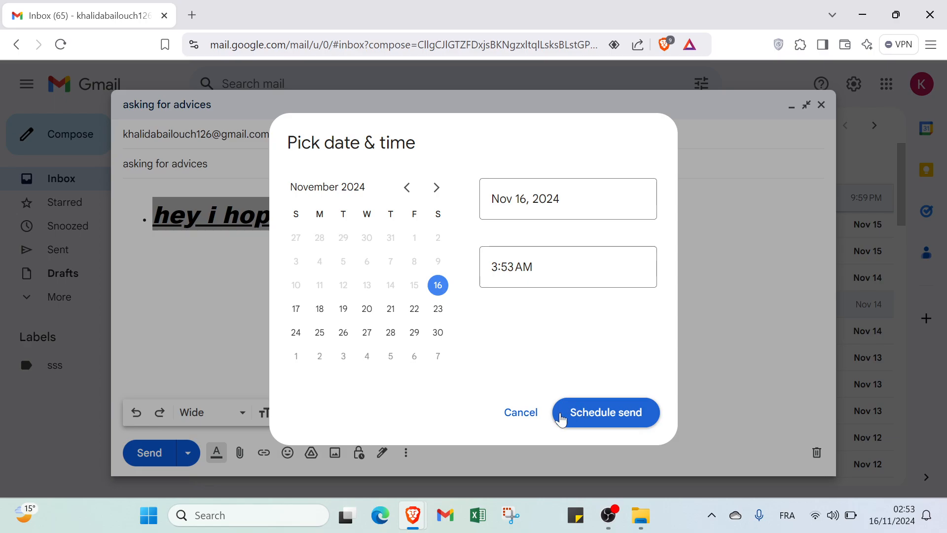
{"action": "left_click", "coordinate": [534, 416]}
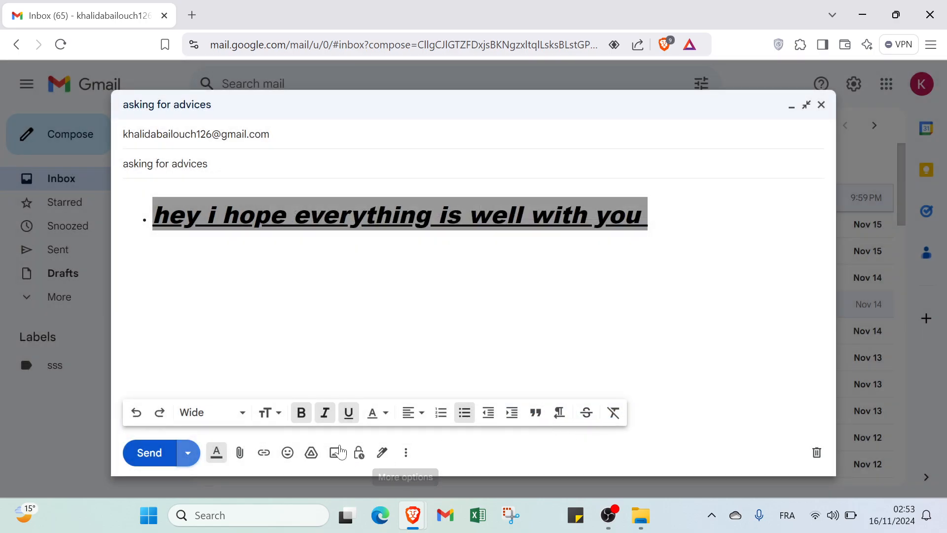
{"action": "left_click", "coordinate": [245, 462]}
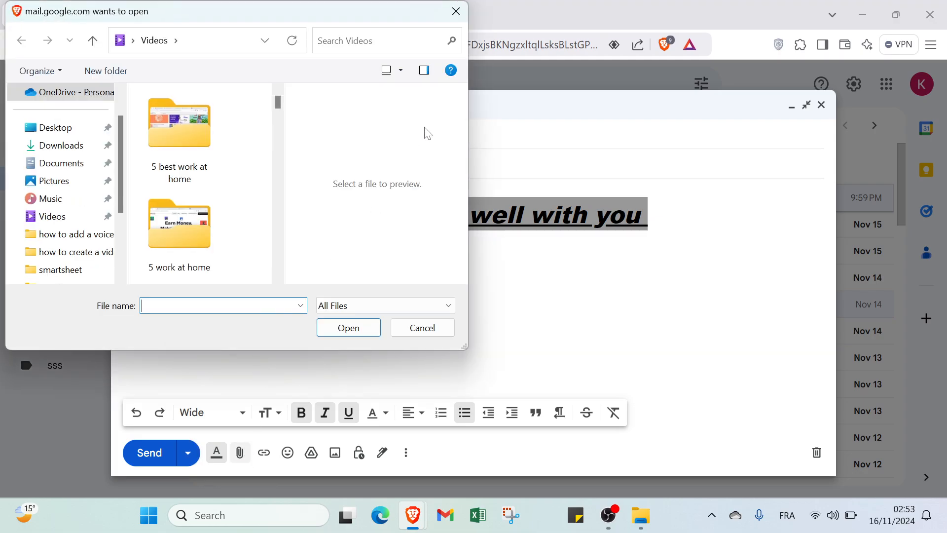
{"action": "left_click", "coordinate": [464, 16]}
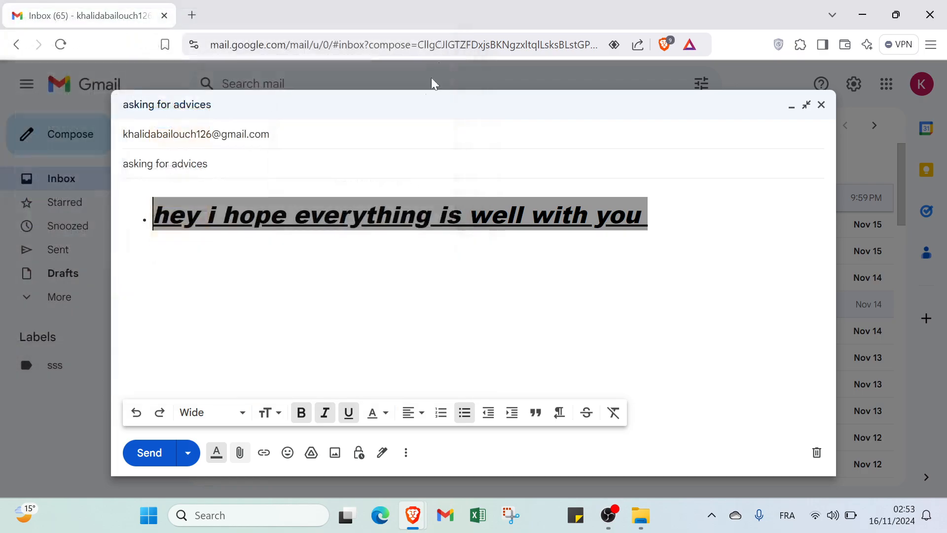
{"action": "left_click", "coordinate": [268, 459]}
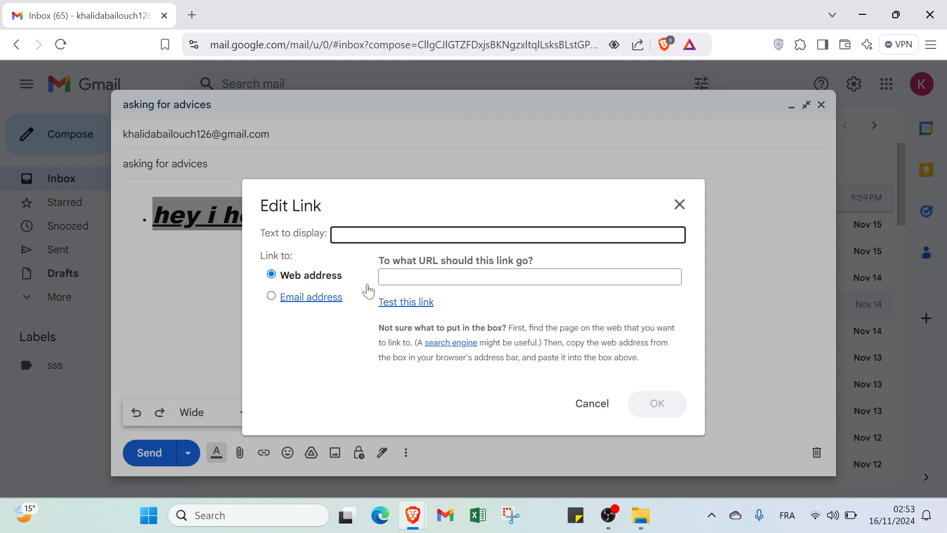
{"action": "left_click", "coordinate": [290, 298]}
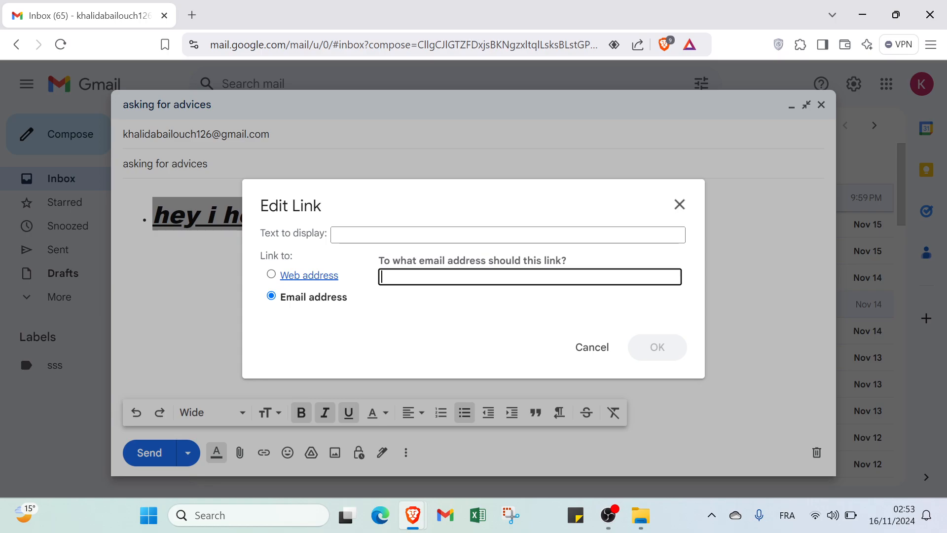
{"action": "left_click", "coordinate": [314, 279]}
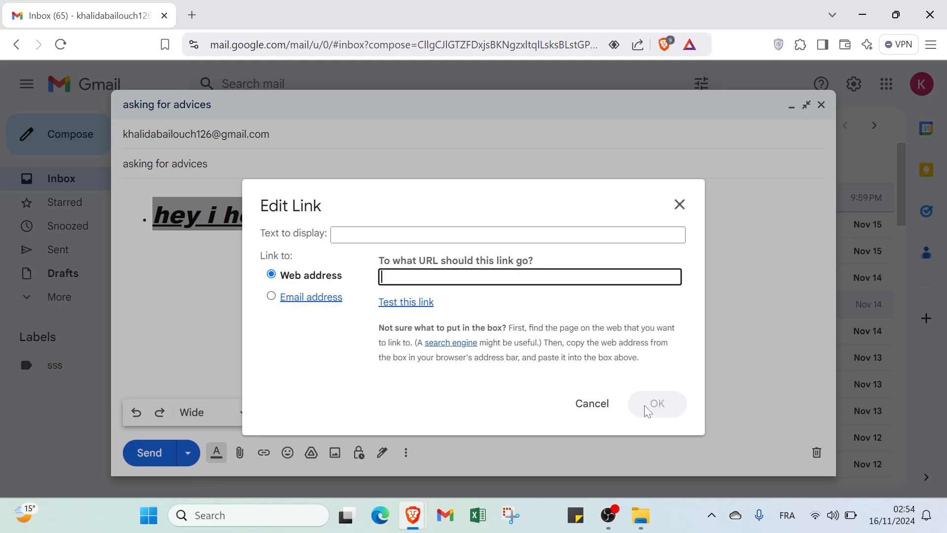
{"action": "left_click", "coordinate": [604, 412]}
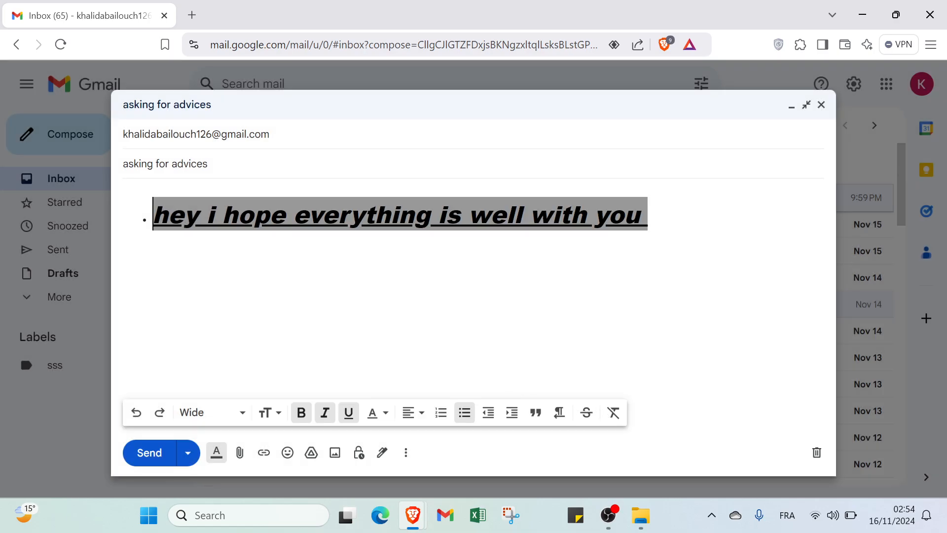
{"action": "left_click", "coordinate": [264, 453]}
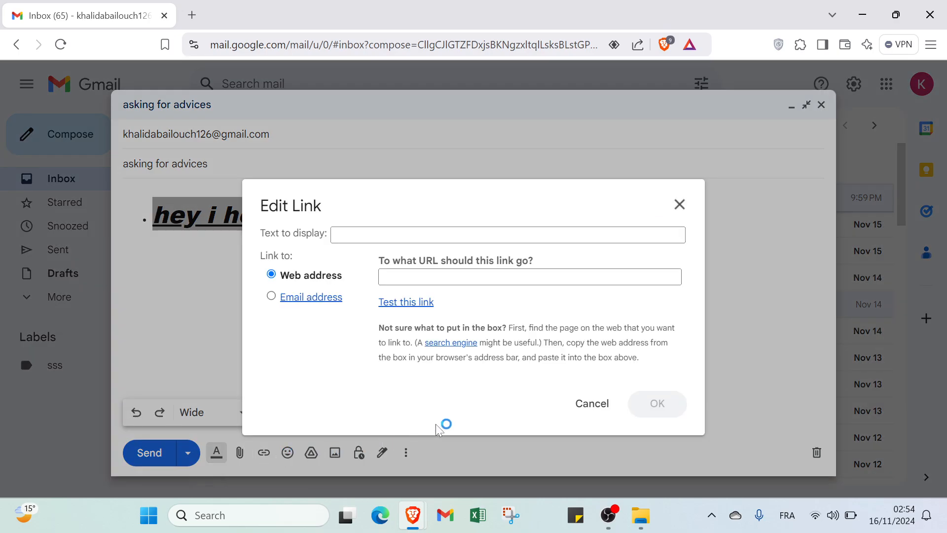
{"action": "left_click", "coordinate": [592, 404]}
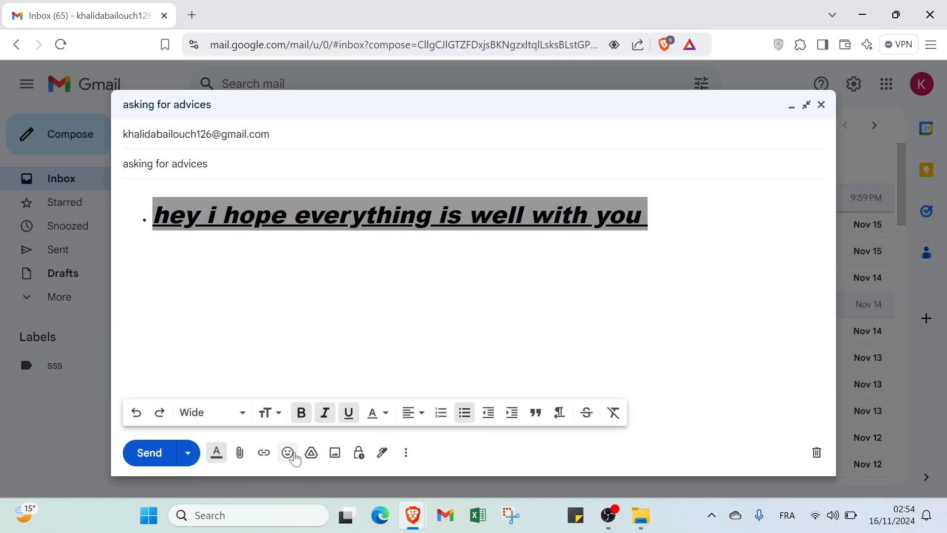
- Open the emoji picker, then browse the Google Drive picker's My Drive, Shared with me and Upload views
{"action": "left_click", "coordinate": [290, 454]}
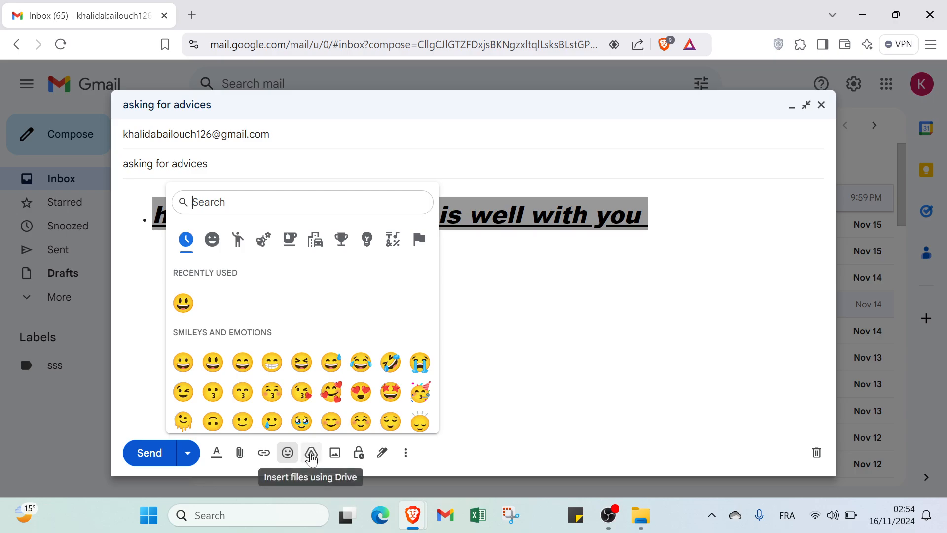
{"action": "left_click", "coordinate": [312, 453]}
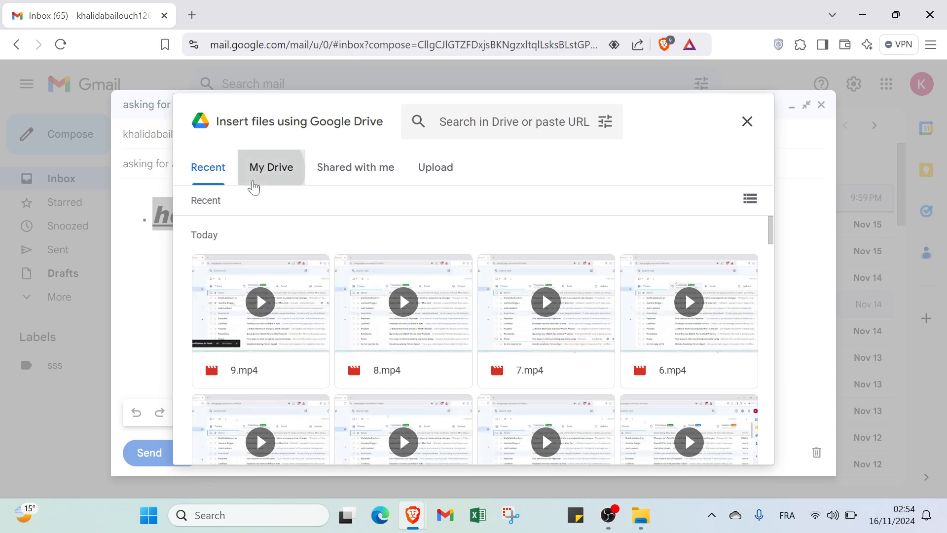
{"action": "left_click", "coordinate": [253, 182]}
{"action": "left_click", "coordinate": [328, 170]}
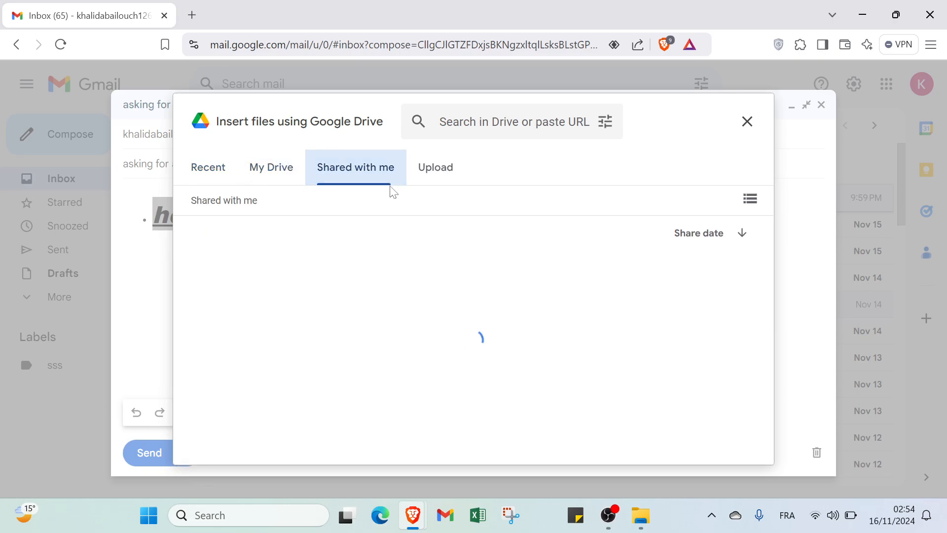
{"action": "left_click", "coordinate": [428, 170]}
{"action": "left_click", "coordinate": [745, 123]}
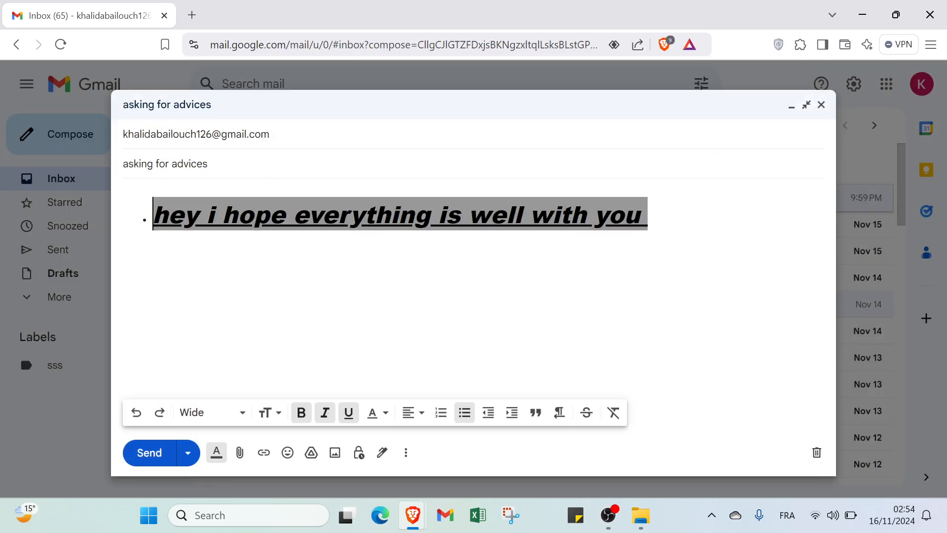
- Explore the Insert photo dialog's Albums, Upload and Web address options, then close it without inserting
{"action": "left_click", "coordinate": [334, 454]}
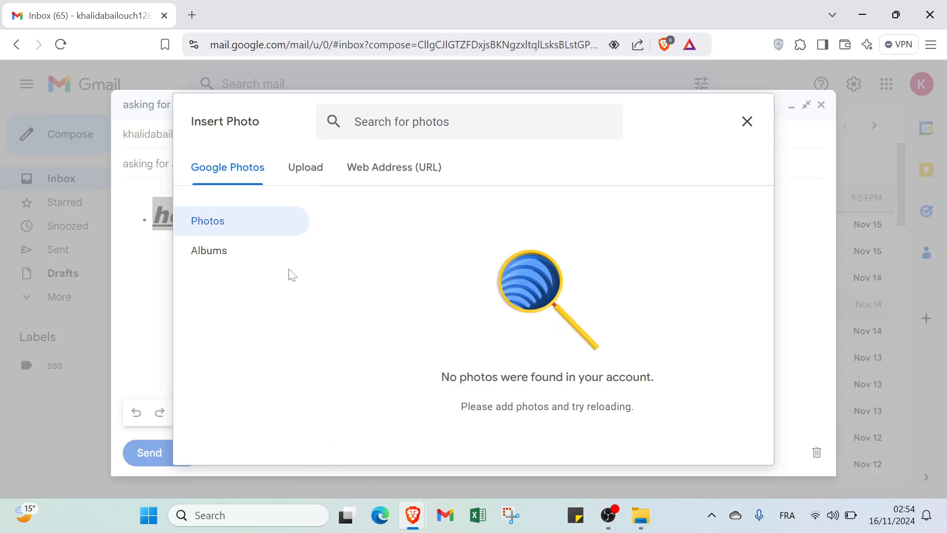
{"action": "left_click", "coordinate": [224, 249]}
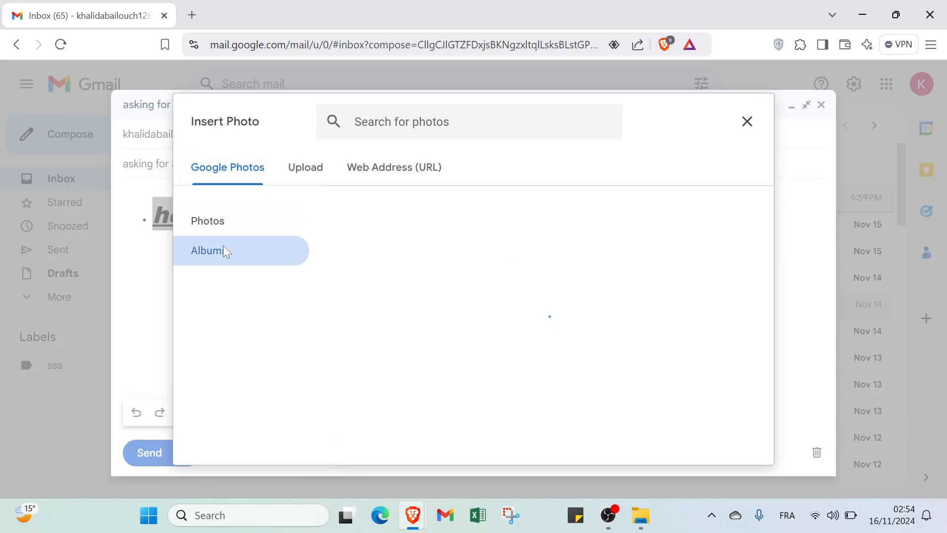
{"action": "left_click", "coordinate": [232, 228]}
{"action": "left_click", "coordinate": [282, 178]}
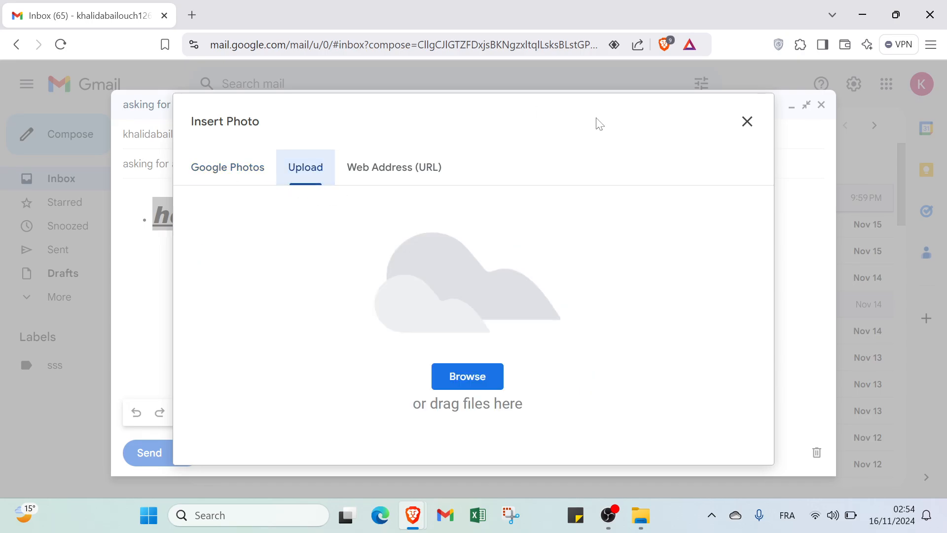
{"action": "left_click", "coordinate": [474, 375]}
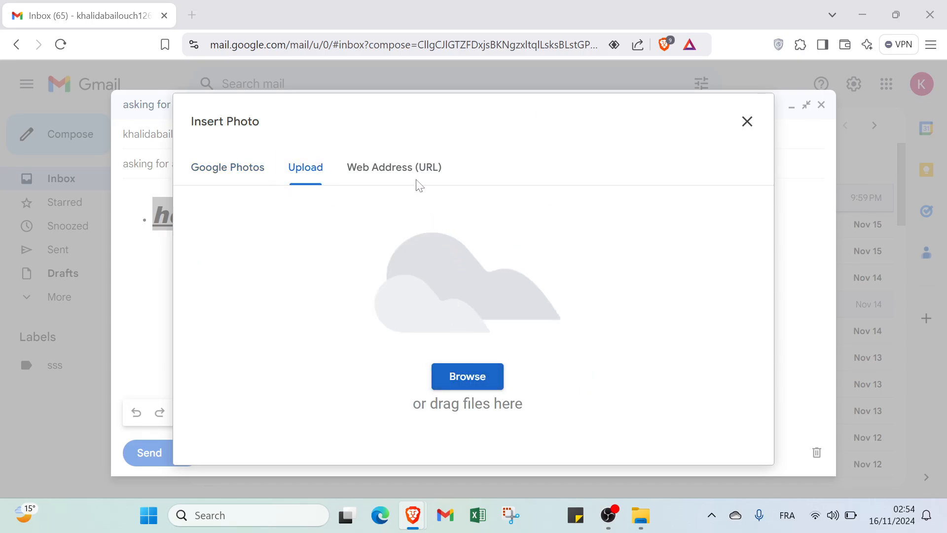
{"action": "left_click", "coordinate": [449, 13]}
{"action": "left_click", "coordinate": [393, 171]}
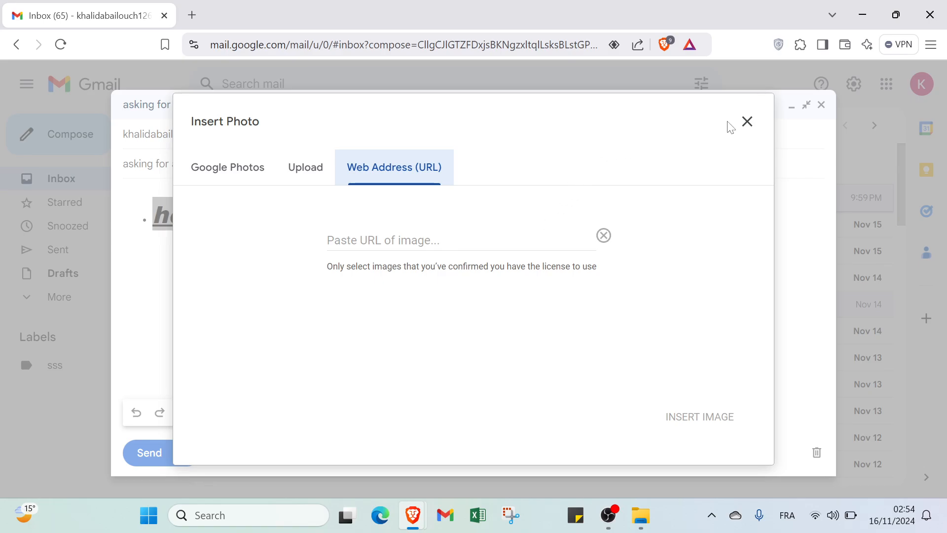
{"action": "left_click", "coordinate": [746, 122]}
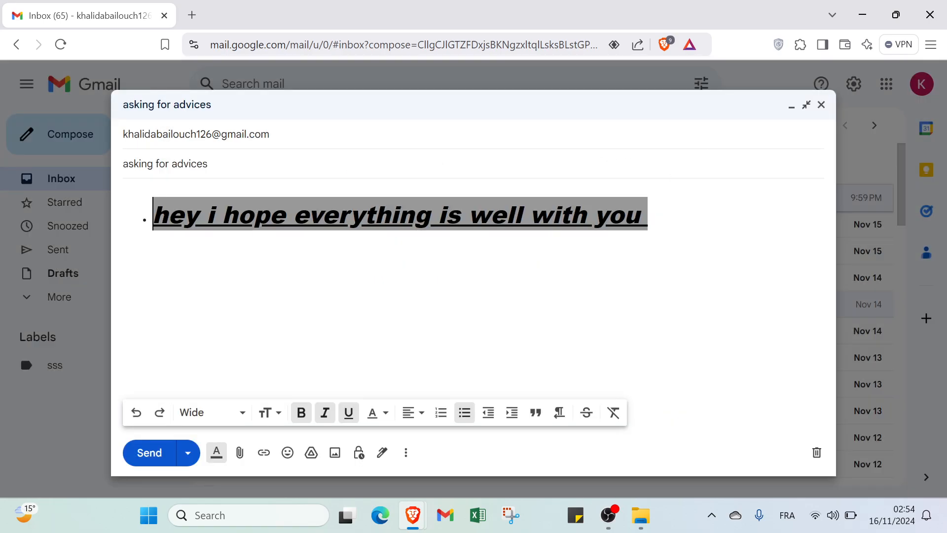
- Try confidential mode with a 1-day expiry but cancel it, then go to Manage signatures
{"action": "left_click", "coordinate": [359, 453]}
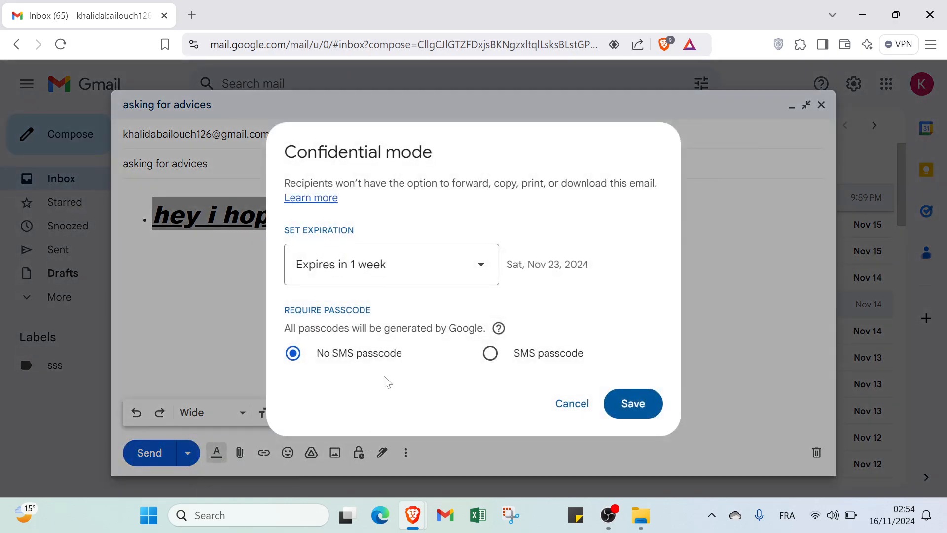
{"action": "left_click", "coordinate": [406, 272]}
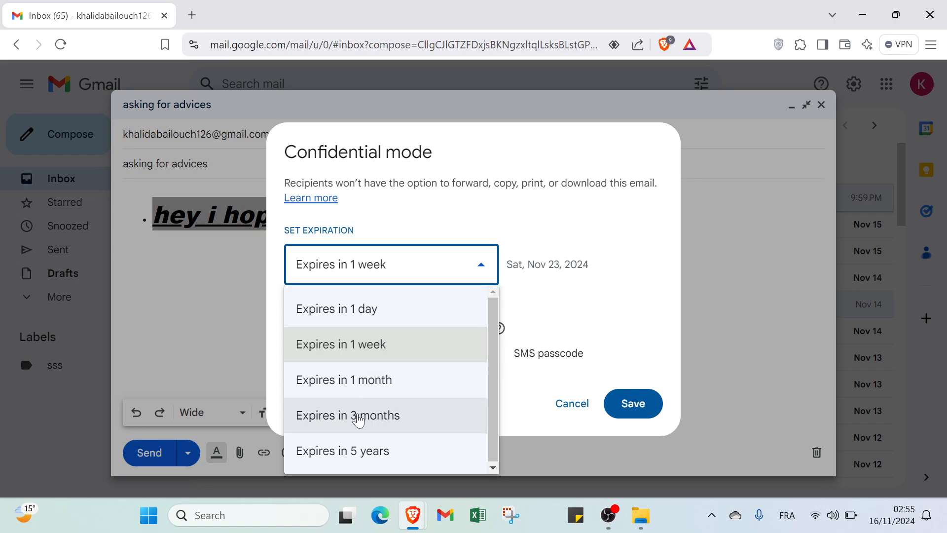
{"action": "left_click", "coordinate": [391, 309]}
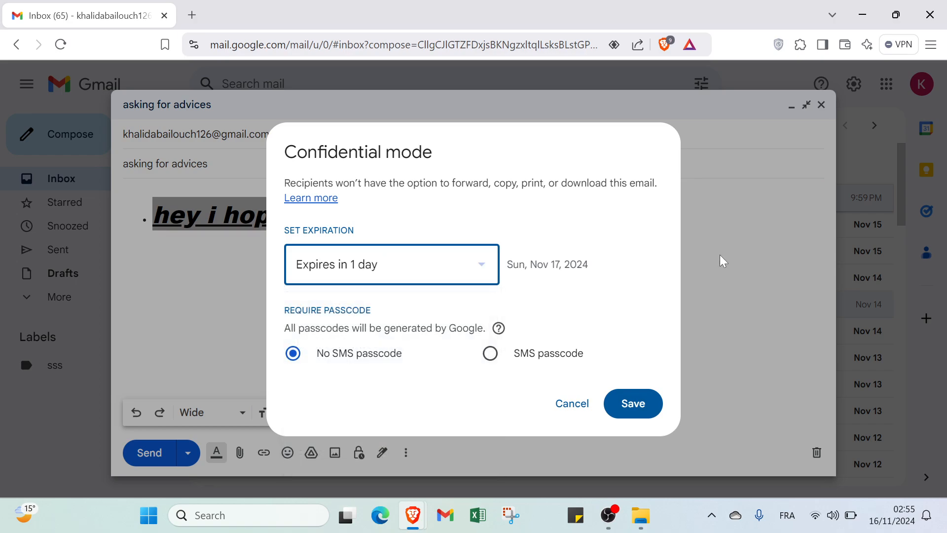
{"action": "left_click", "coordinate": [571, 402]}
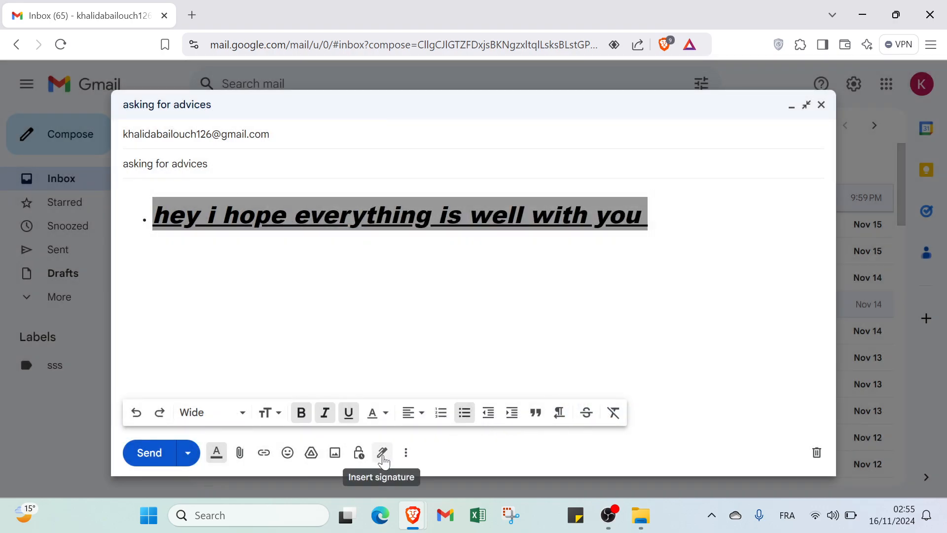
{"action": "left_click", "coordinate": [382, 453]}
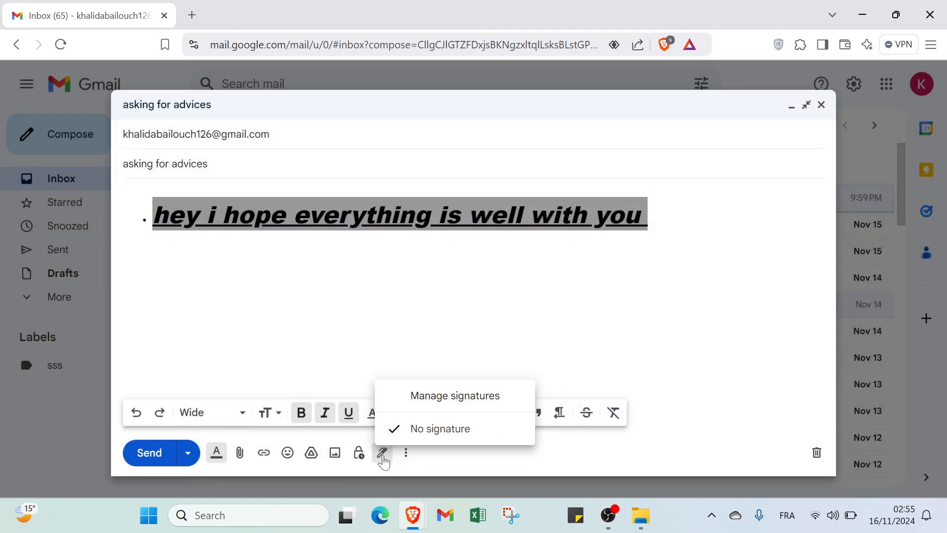
{"action": "left_click", "coordinate": [425, 396]}
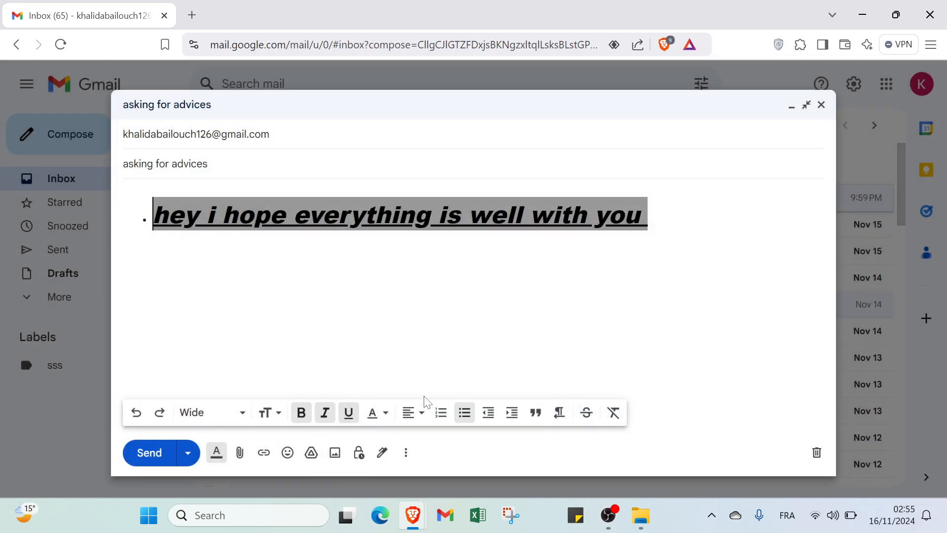
{"action": "left_click", "coordinate": [406, 453]}
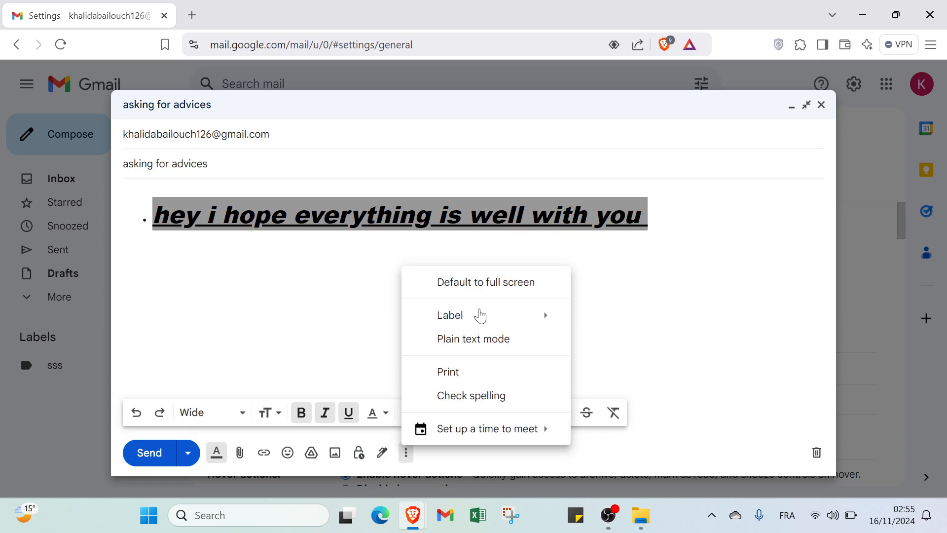
{"action": "mouse_move", "coordinate": [481, 316]}
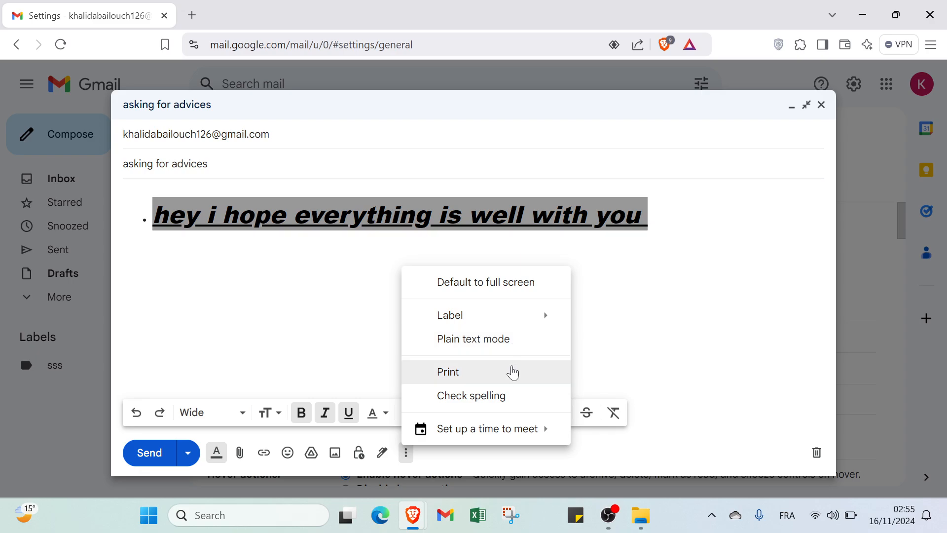
{"action": "mouse_move", "coordinate": [497, 427]}
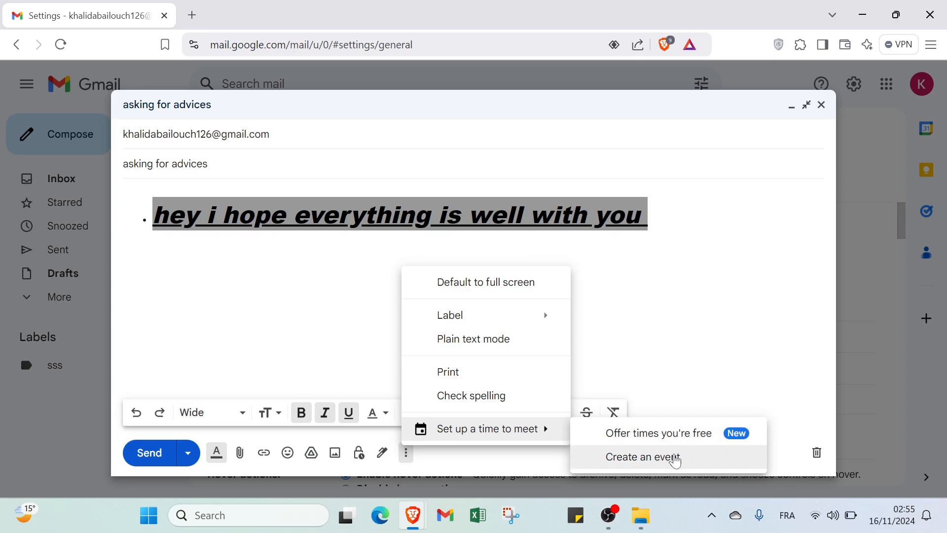
{"action": "left_click", "coordinate": [834, 272]}
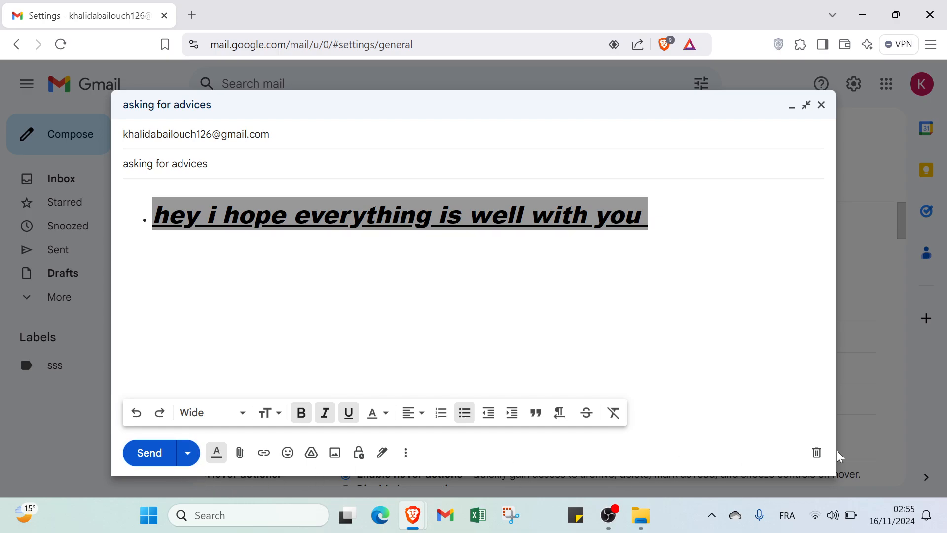
- Discard the draft, return to the inbox, and cancel creating a new label
{"action": "left_click", "coordinate": [815, 453]}
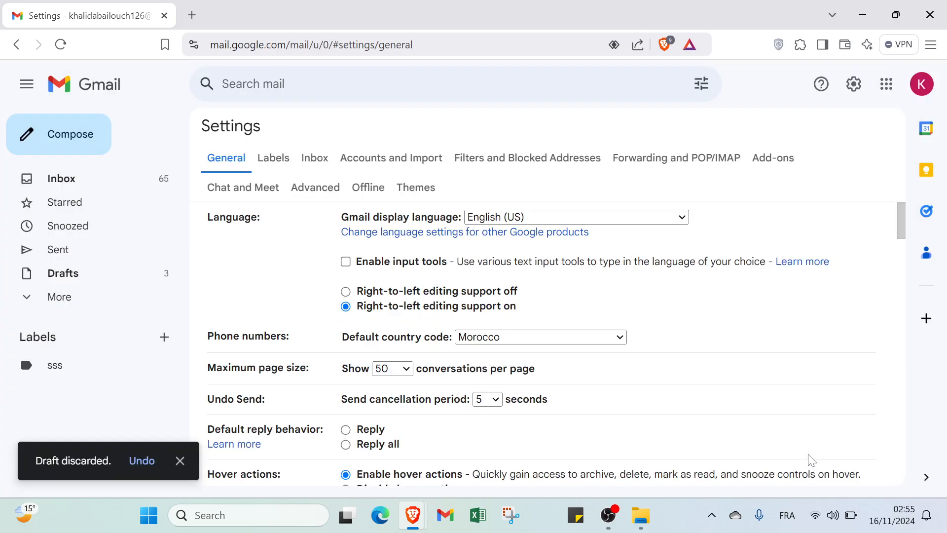
{"action": "left_click", "coordinate": [61, 185]}
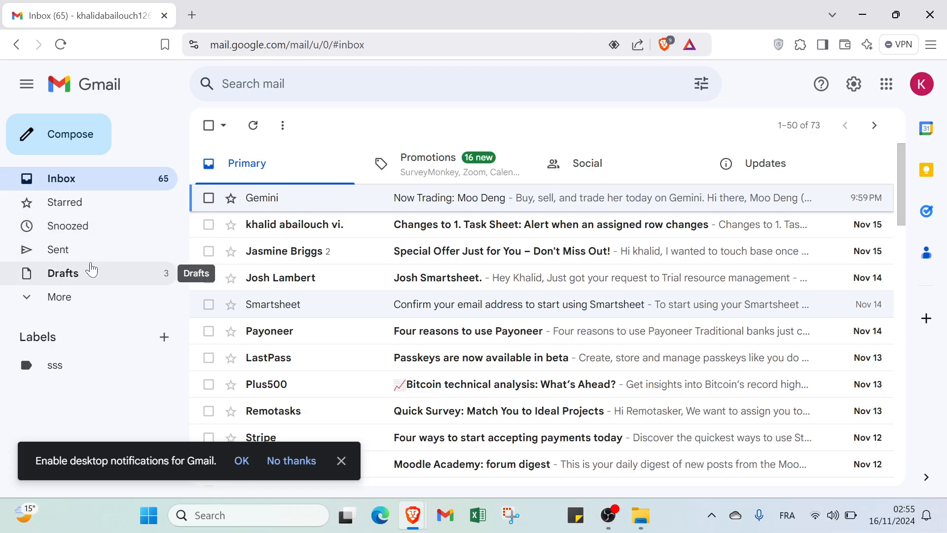
{"action": "left_click", "coordinate": [164, 336]}
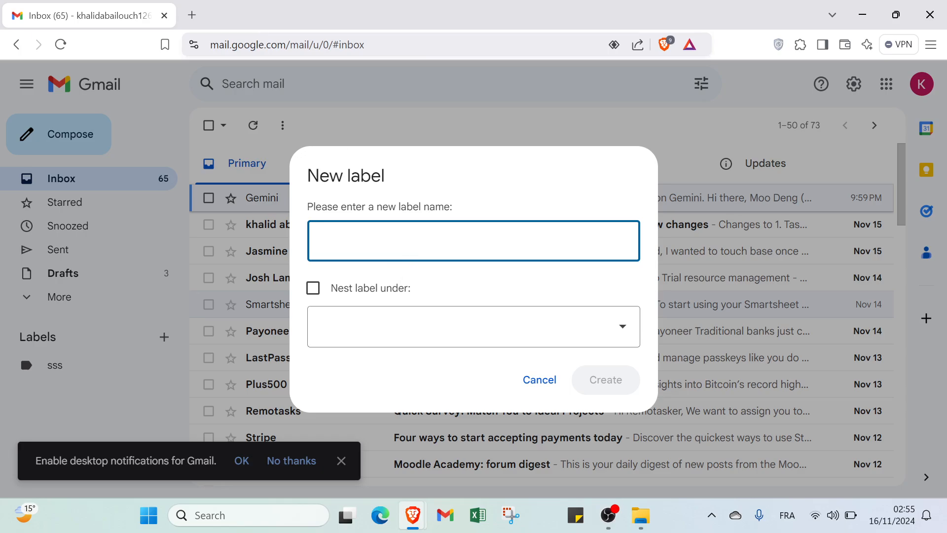
{"action": "left_click", "coordinate": [542, 380]}
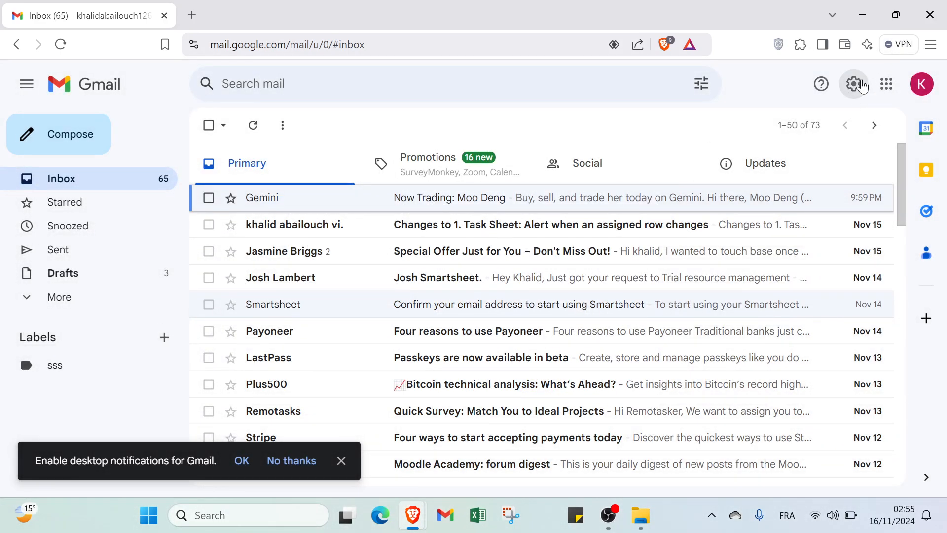
- Open See all settings and view the Labels, Inbox, Accounts and Import, Filters, and Forwarding tabs
{"action": "left_click", "coordinate": [850, 99]}
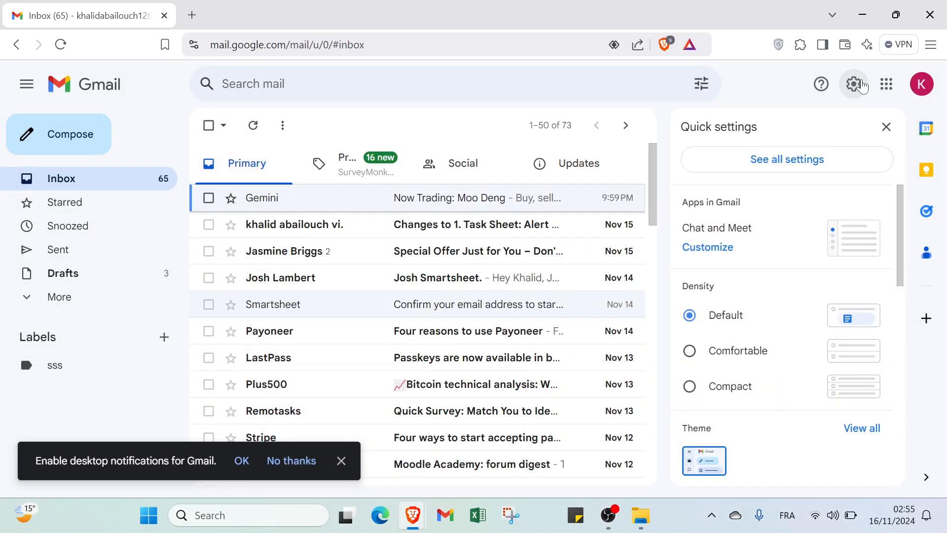
{"action": "left_click", "coordinate": [800, 158]}
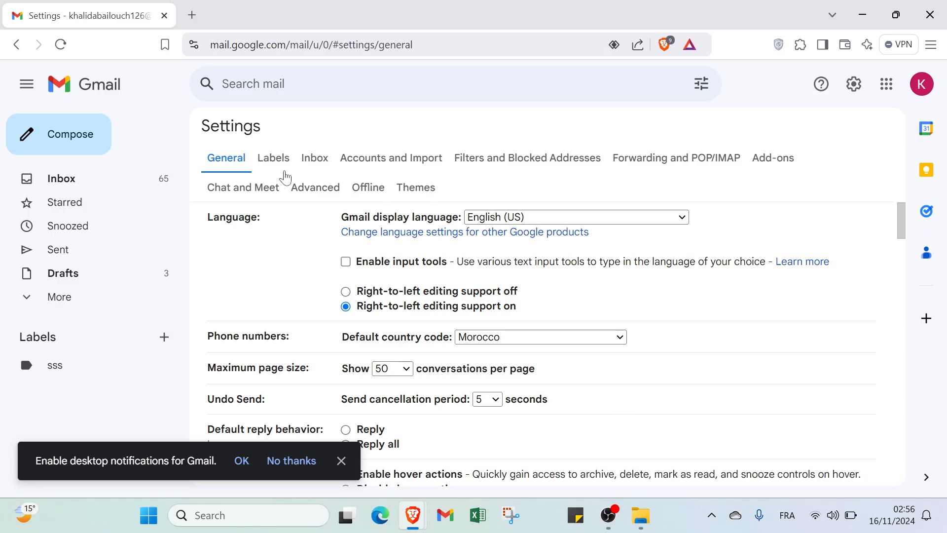
{"action": "left_click", "coordinate": [269, 167]}
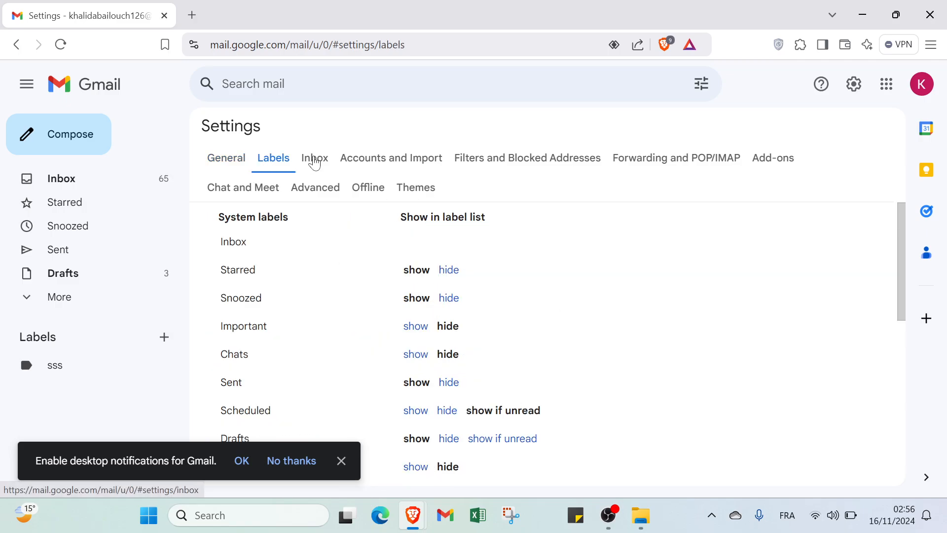
{"action": "left_click", "coordinate": [313, 161]}
{"action": "left_click", "coordinate": [441, 165]}
{"action": "left_click", "coordinate": [478, 159]}
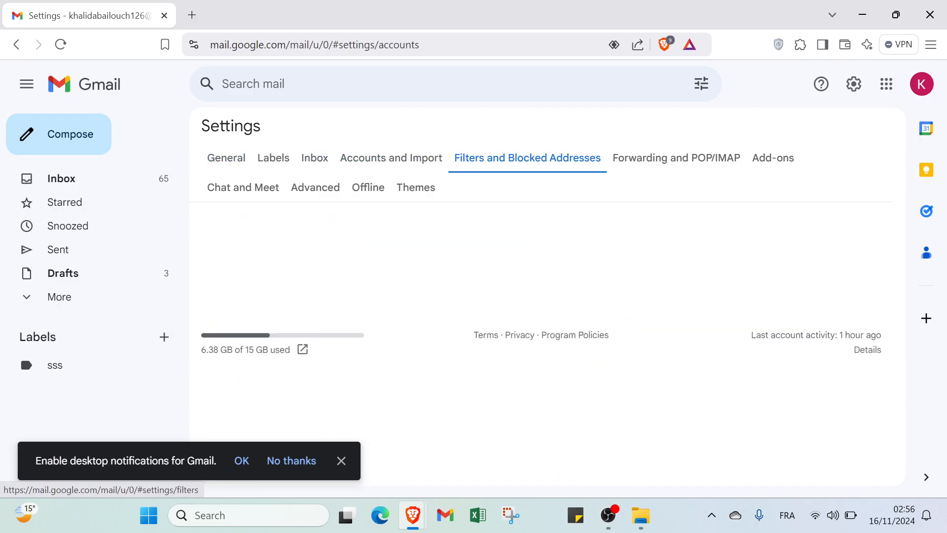
{"action": "left_click", "coordinate": [651, 161]}
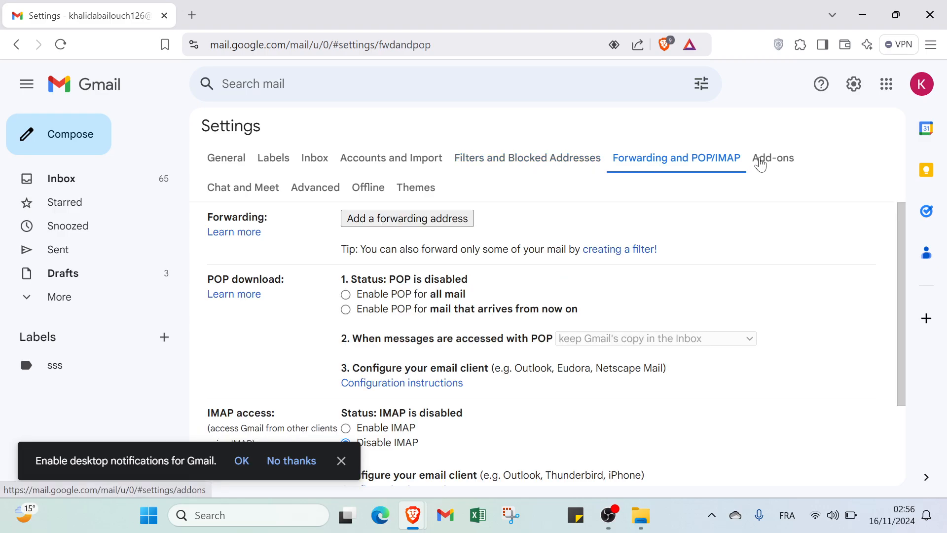
- View the Add-ons, Chat and Meet, Advanced, Offline and Themes tabs, then return to General
{"action": "left_click", "coordinate": [758, 165]}
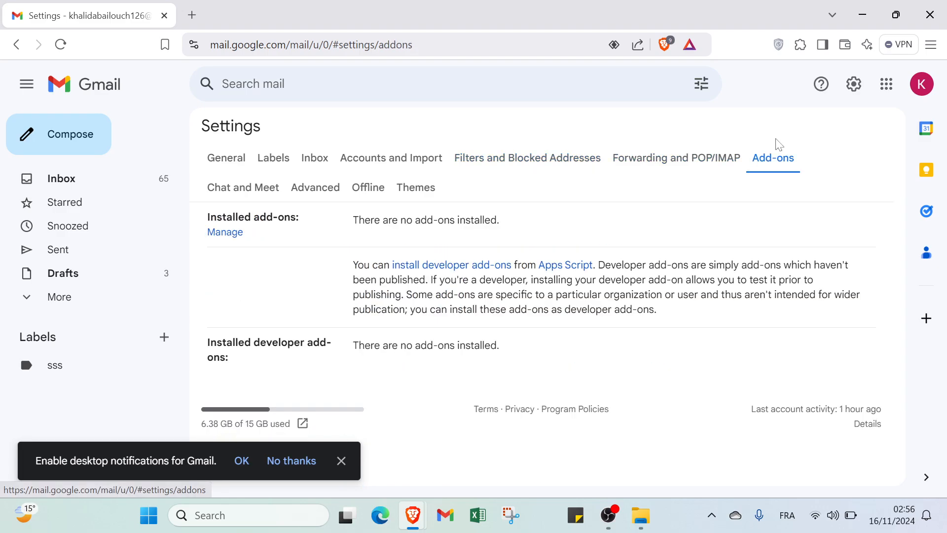
{"action": "left_click", "coordinate": [253, 186]}
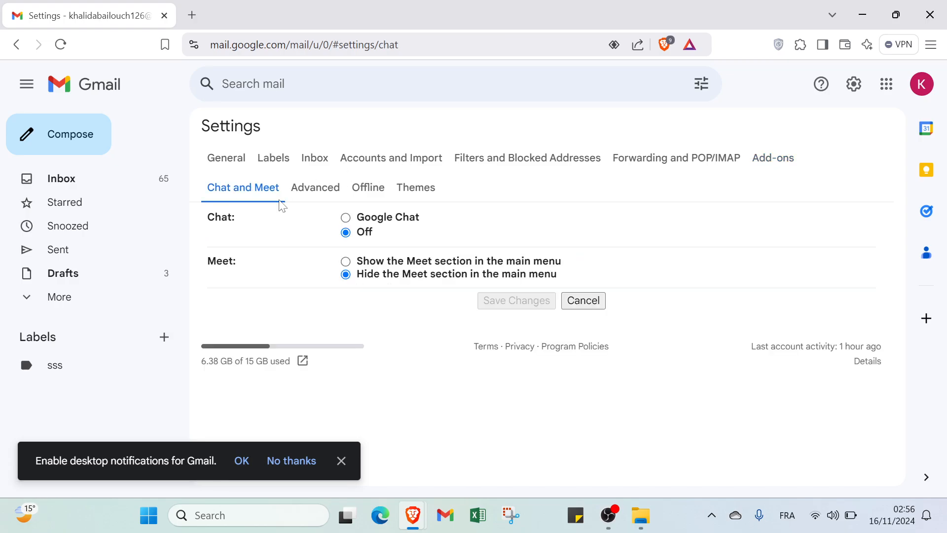
{"action": "left_click", "coordinate": [310, 193]}
{"action": "left_click", "coordinate": [365, 188]}
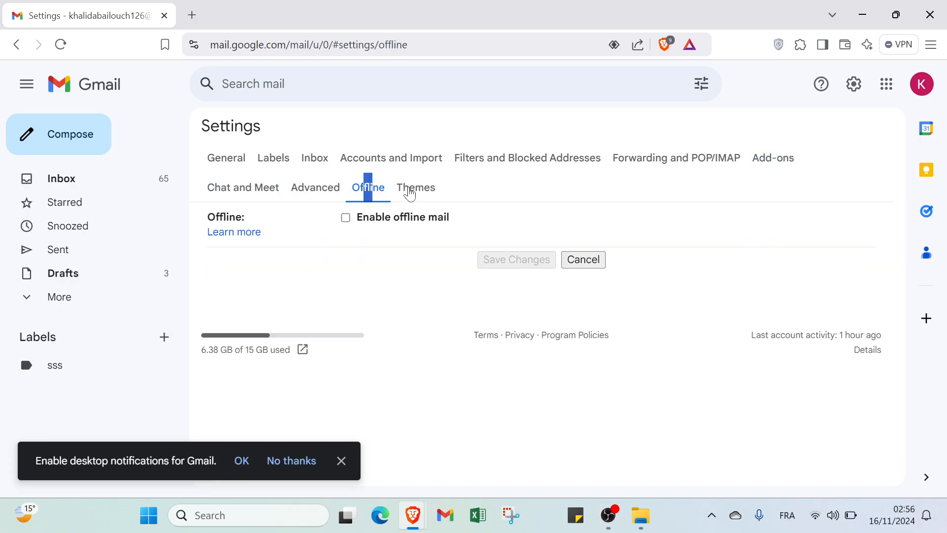
{"action": "left_click", "coordinate": [389, 186]}
{"action": "left_click", "coordinate": [226, 159]}
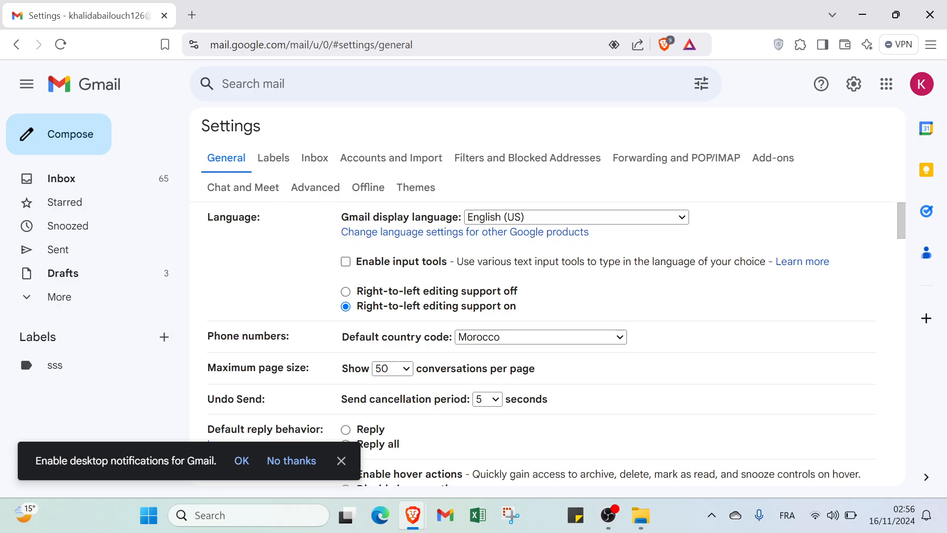
{"action": "left_click", "coordinate": [340, 461]}
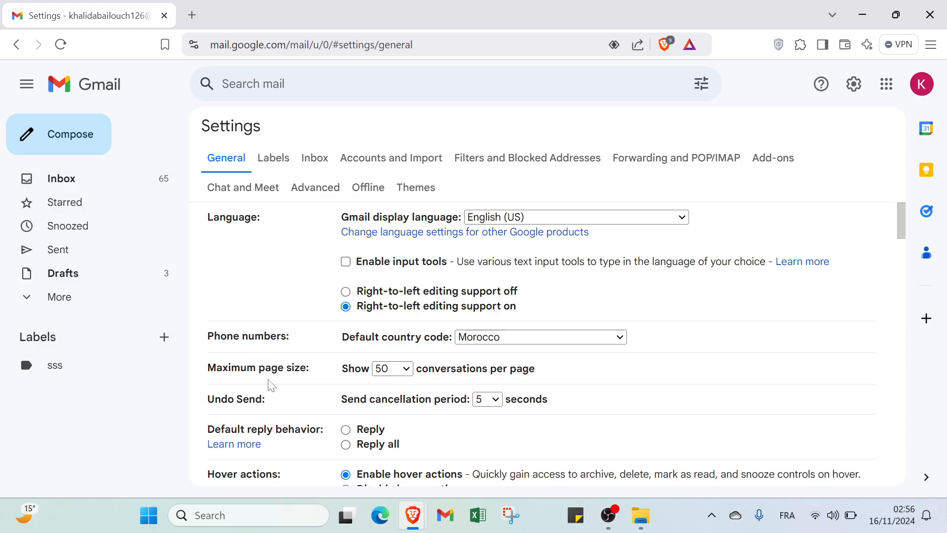
{"action": "scroll", "coordinate": [232, 412], "scroll_direction": "down", "scroll_amount": 3}
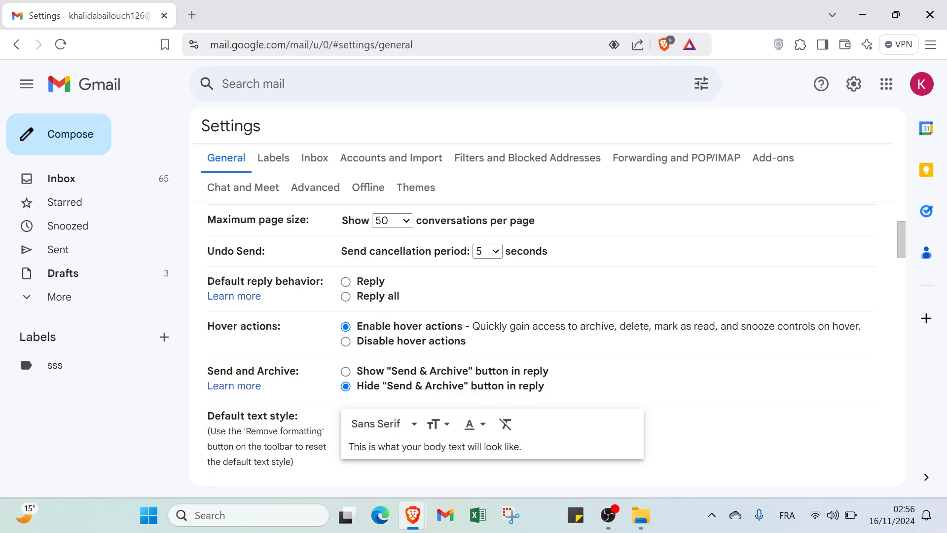
{"action": "scroll", "coordinate": [229, 457], "scroll_direction": "down", "scroll_amount": 2}
{"action": "scroll", "coordinate": [228, 419], "scroll_direction": "down", "scroll_amount": 1}
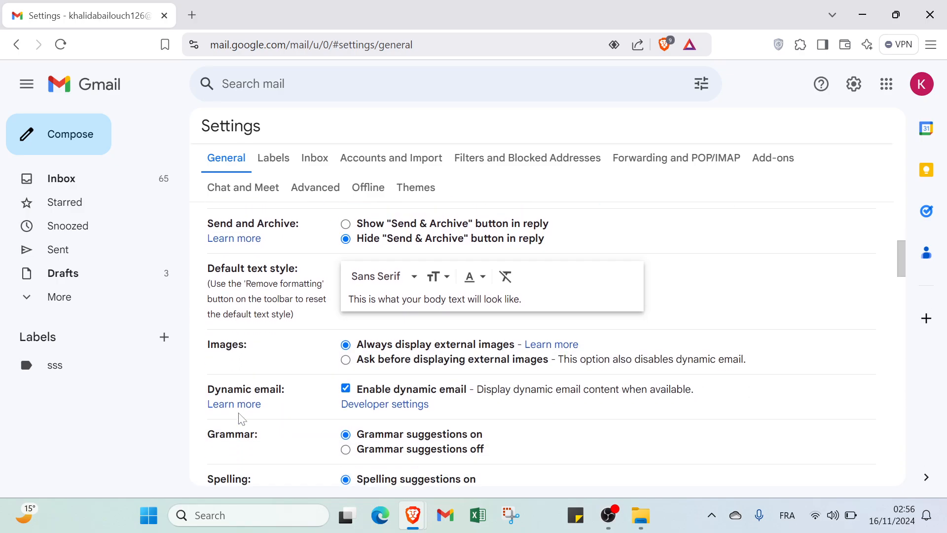
{"action": "scroll", "coordinate": [241, 412], "scroll_direction": "down", "scroll_amount": 2}
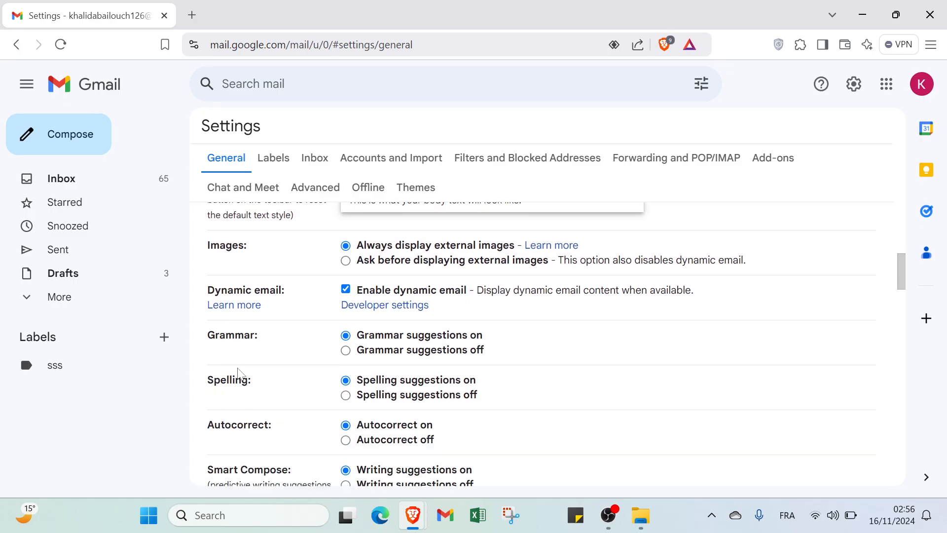
{"action": "scroll", "coordinate": [242, 397], "scroll_direction": "down", "scroll_amount": 2}
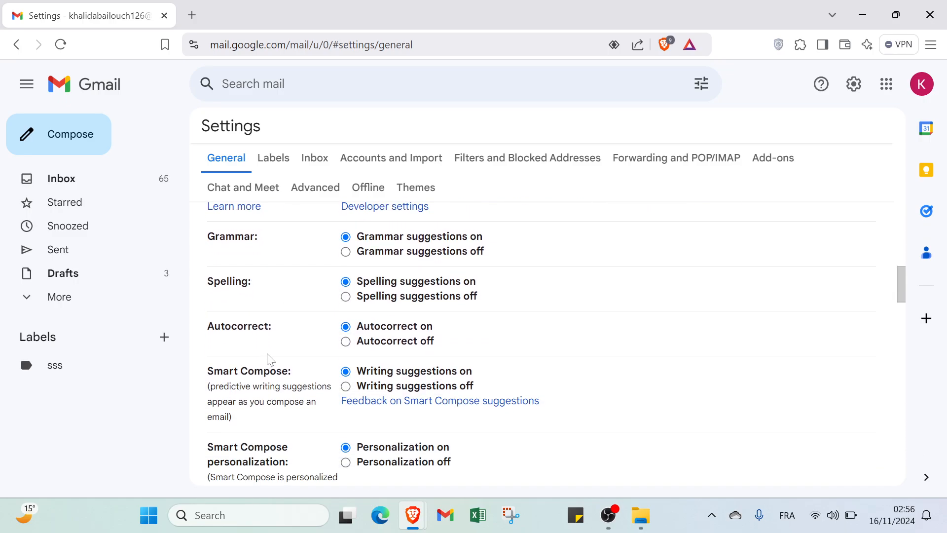
{"action": "scroll", "coordinate": [245, 382], "scroll_direction": "down", "scroll_amount": 3}
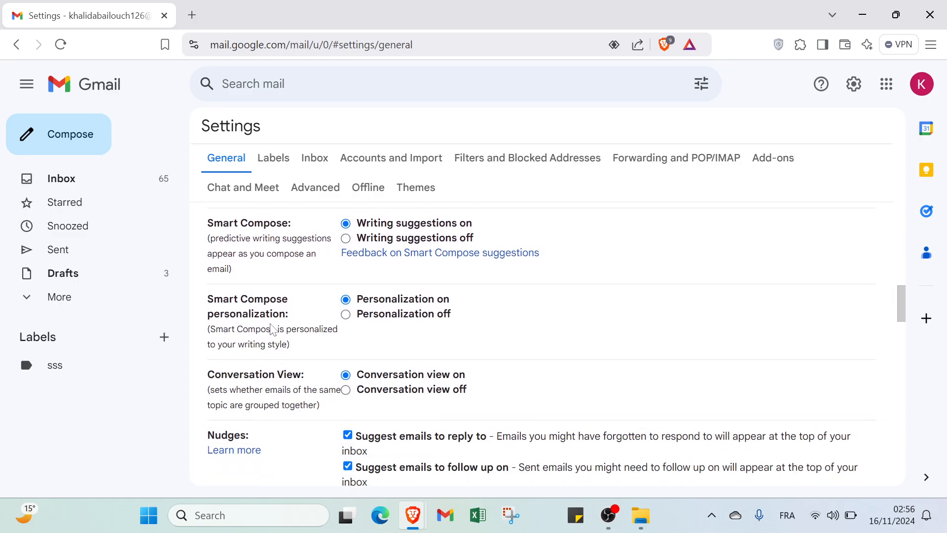
{"action": "scroll", "coordinate": [271, 330], "scroll_direction": "down", "scroll_amount": 1}
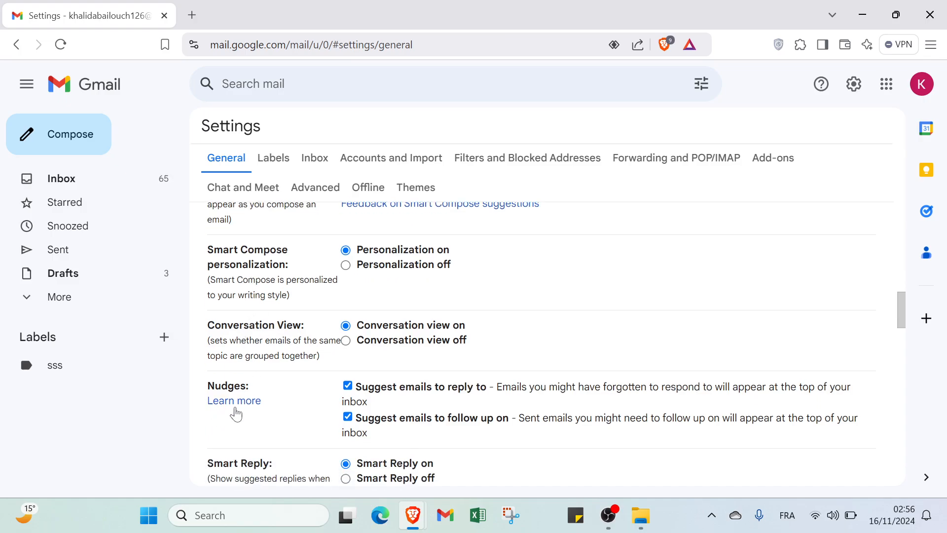
{"action": "scroll", "coordinate": [231, 441], "scroll_direction": "down", "scroll_amount": 5}
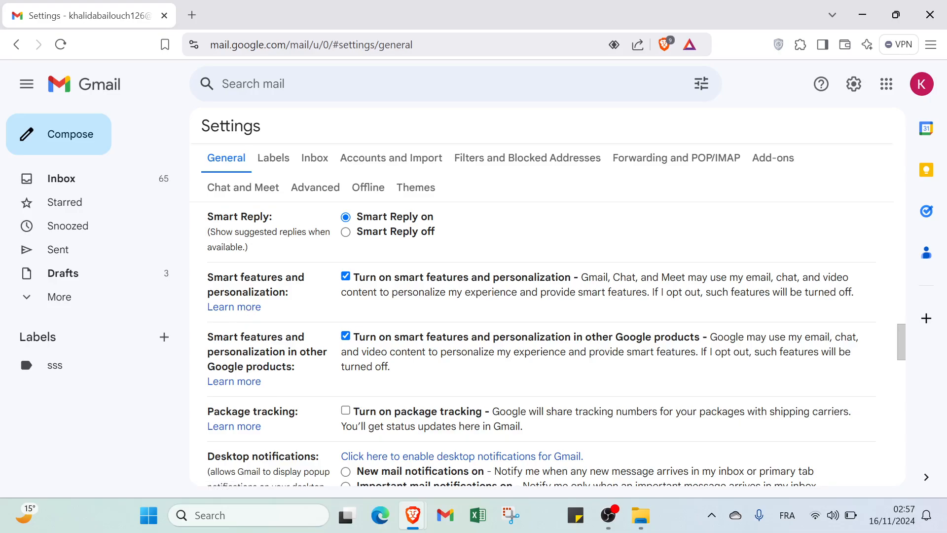
{"action": "scroll", "coordinate": [542, 345], "scroll_direction": "down", "scroll_amount": 2}
{"action": "scroll", "coordinate": [244, 364], "scroll_direction": "down", "scroll_amount": 15}
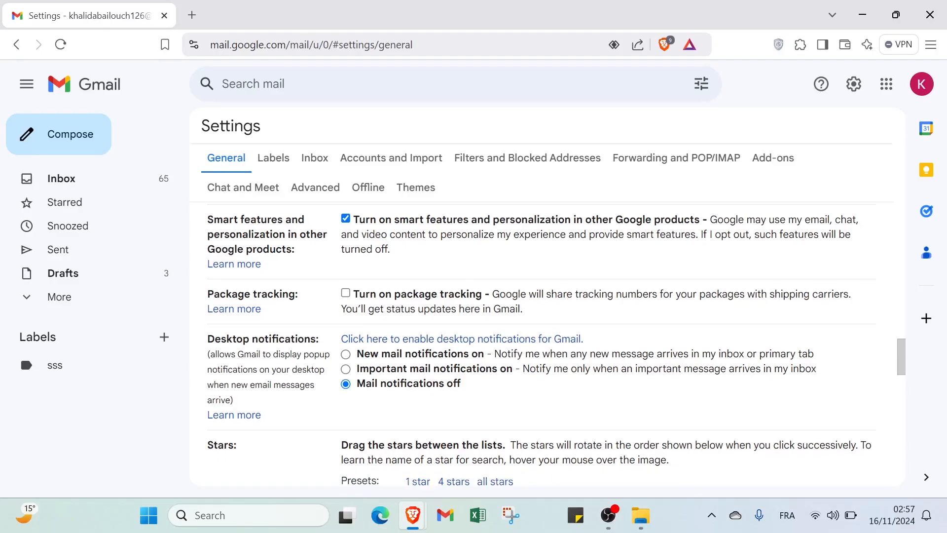
{"action": "scroll", "coordinate": [245, 363], "scroll_direction": "down", "scroll_amount": 5}
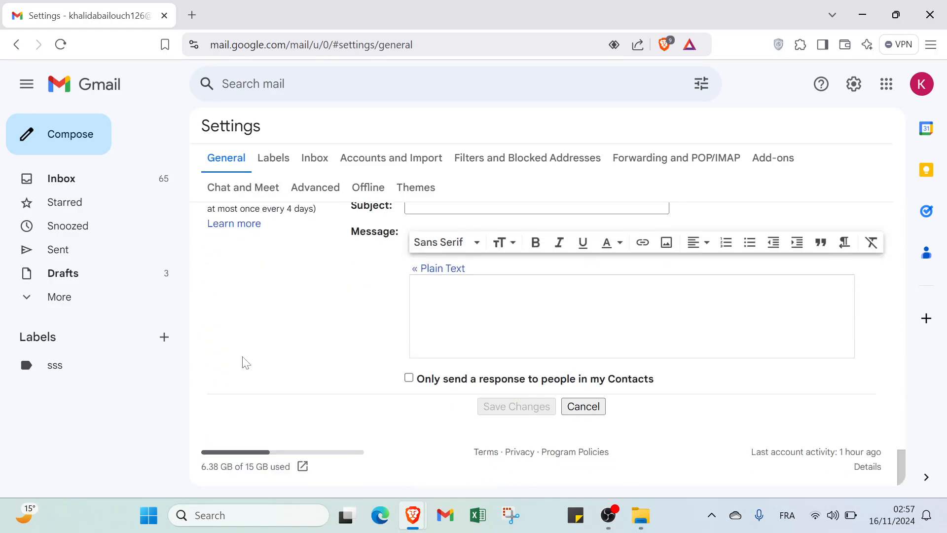
{"action": "scroll", "coordinate": [309, 348], "scroll_direction": "up", "scroll_amount": 20}
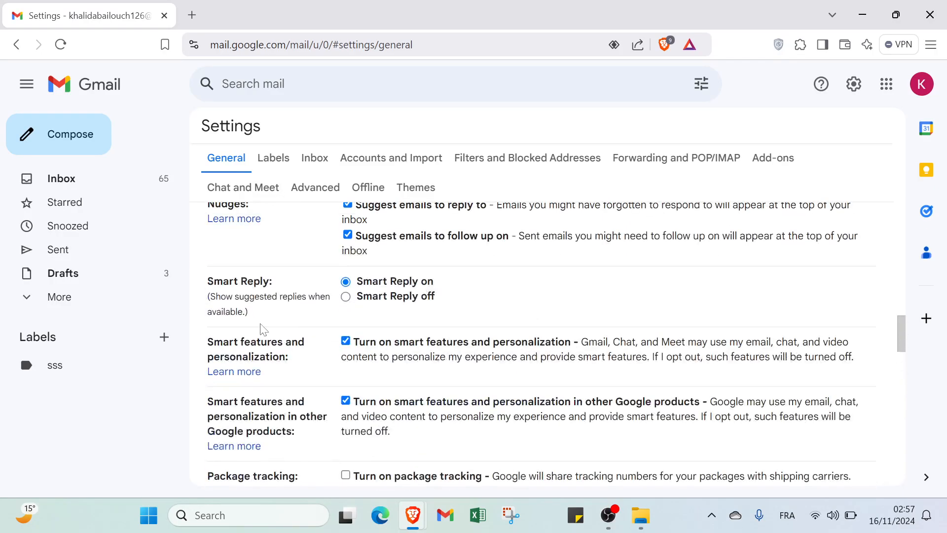
{"action": "scroll", "coordinate": [230, 296], "scroll_direction": "up", "scroll_amount": 10}
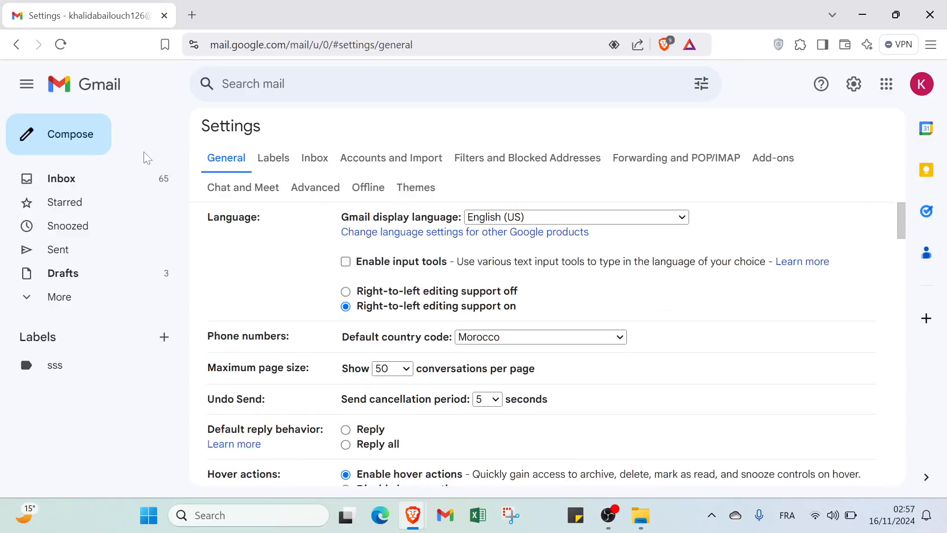
- Collapse and re-expand the folder sidebar, then return to the Inbox list
{"action": "left_click", "coordinate": [28, 99]}
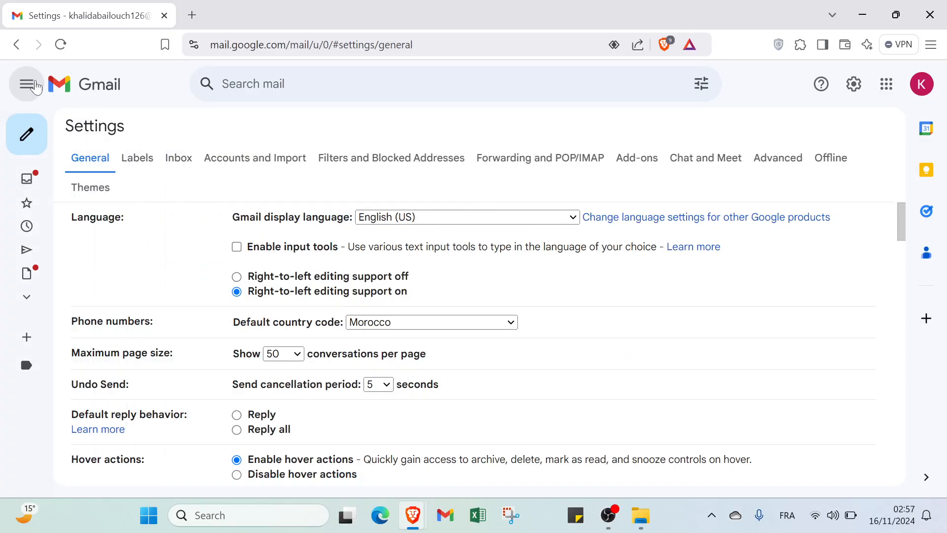
{"action": "left_click", "coordinate": [28, 98]}
{"action": "left_click", "coordinate": [48, 180]}
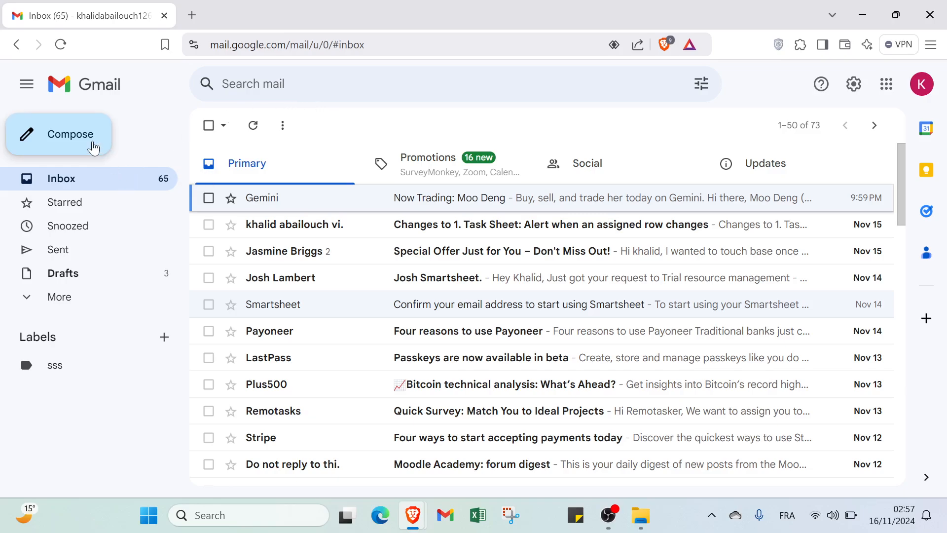
- Start a new message, minimize the blank draft, then open and close the Calendar panel
{"action": "left_click", "coordinate": [64, 151]}
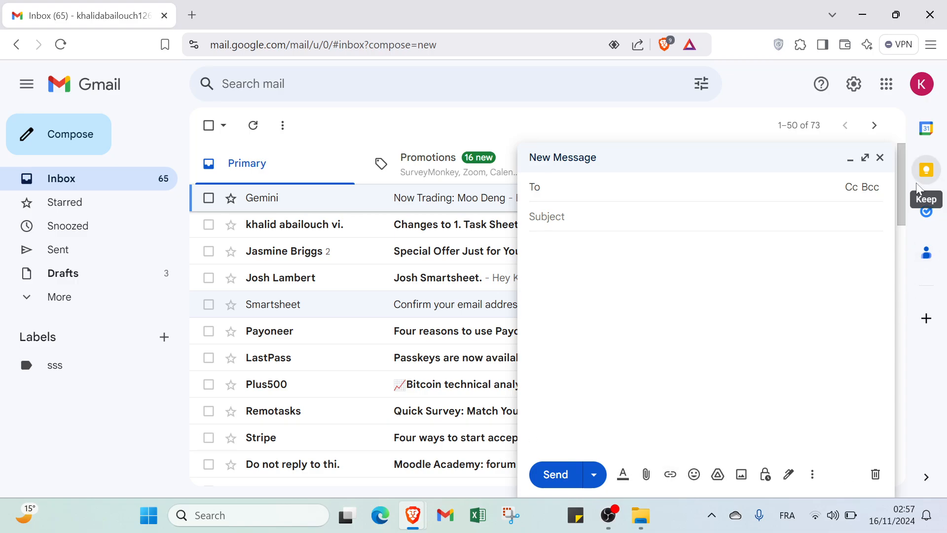
{"action": "left_click", "coordinate": [850, 157]}
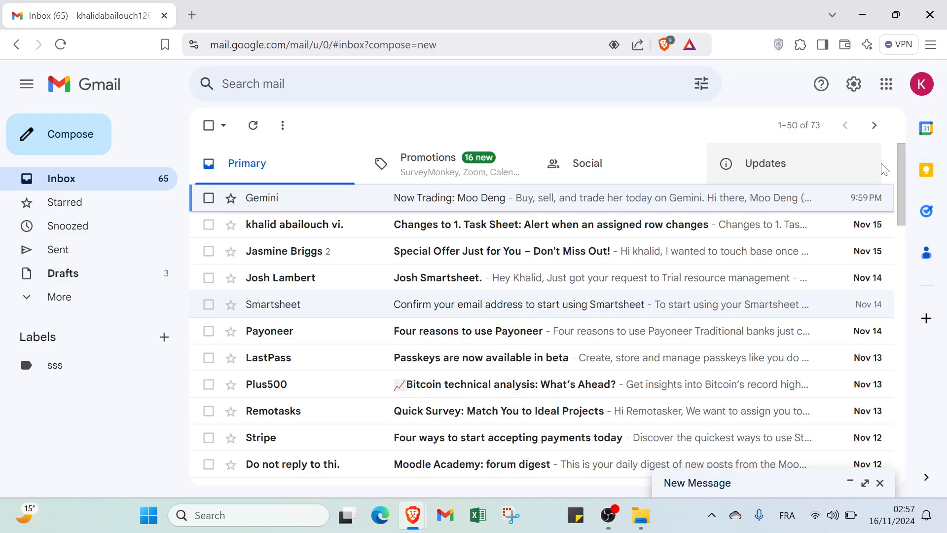
{"action": "left_click", "coordinate": [926, 130]}
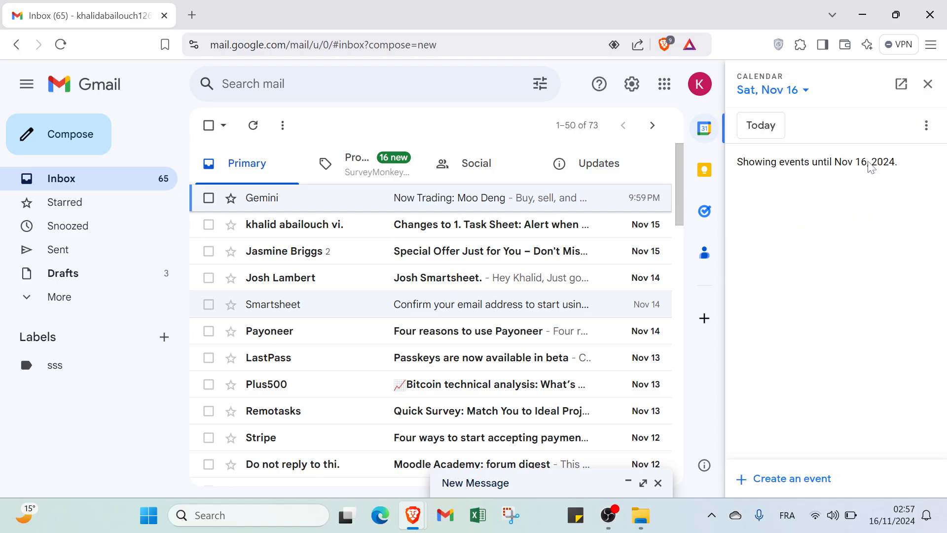
{"action": "left_click", "coordinate": [929, 87]}
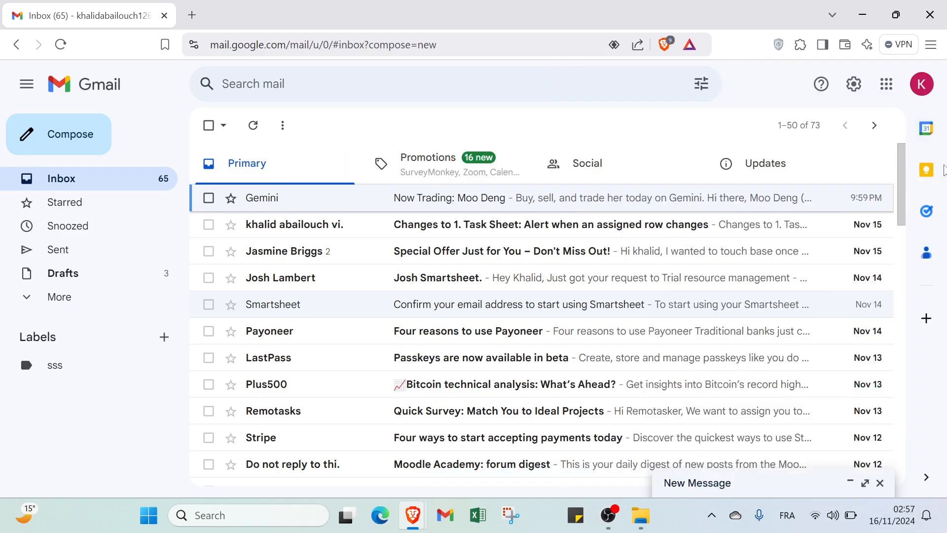
- Open and close the Keep notes panel, then the Tasks side panel
{"action": "left_click", "coordinate": [935, 172]}
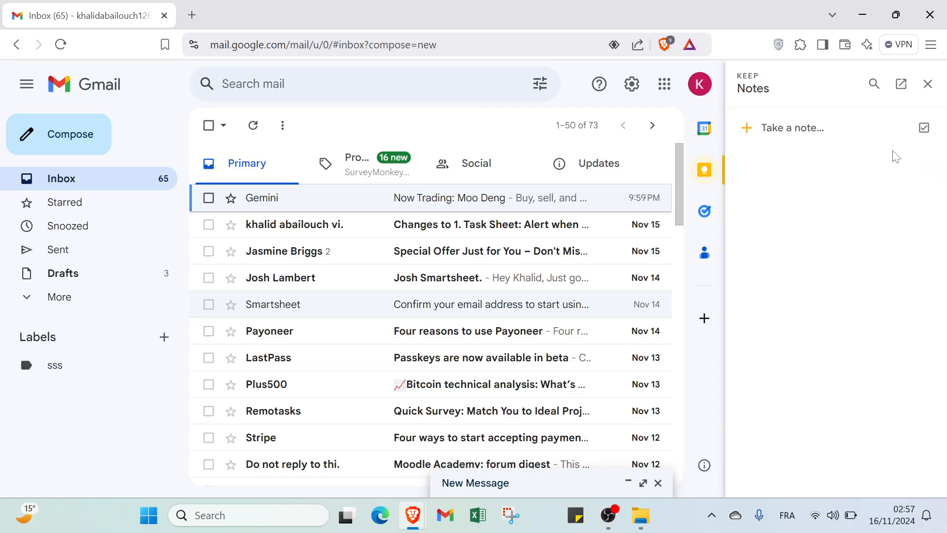
{"action": "left_click", "coordinate": [928, 84]}
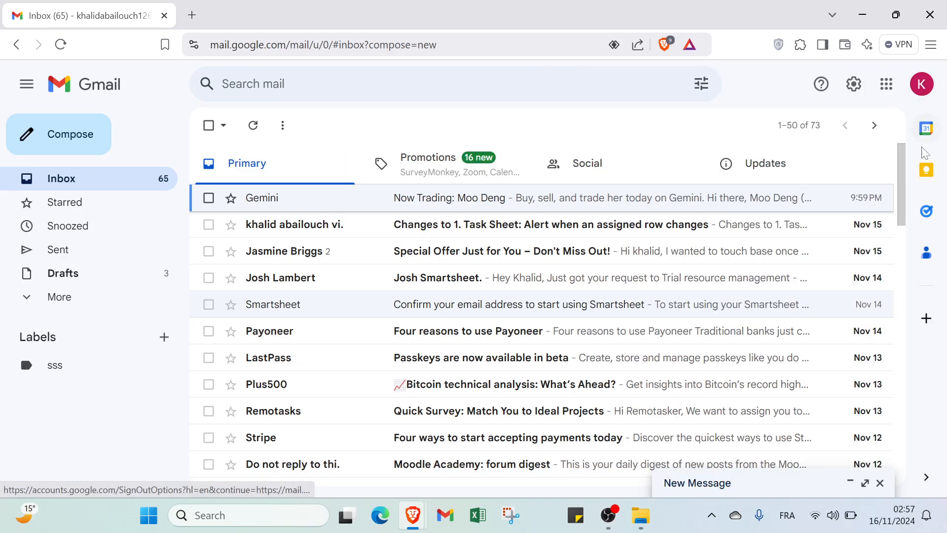
{"action": "left_click", "coordinate": [929, 215]}
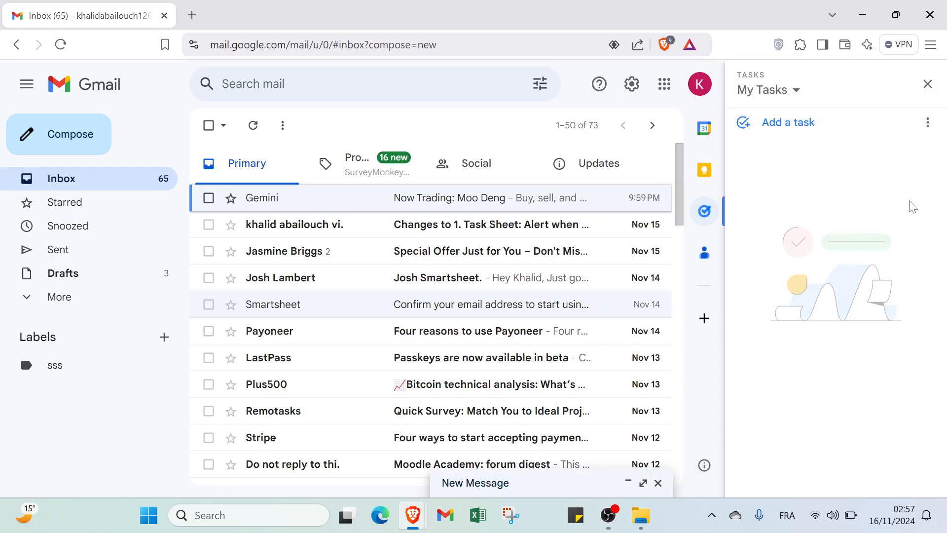
{"action": "left_click", "coordinate": [927, 84]}
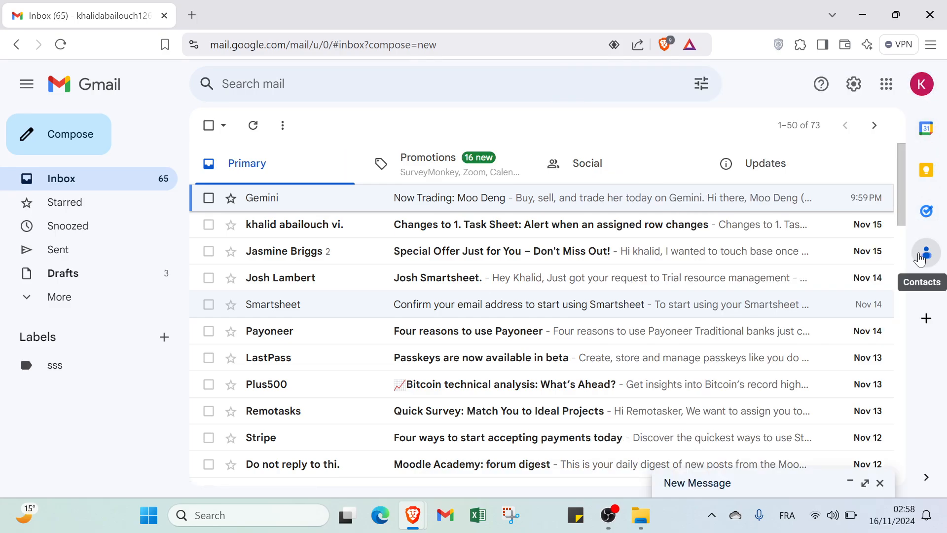
- Dismiss the Get add-ons marketplace, open a blank new browser tab, and close the Gmail tab
{"action": "left_click", "coordinate": [924, 323]}
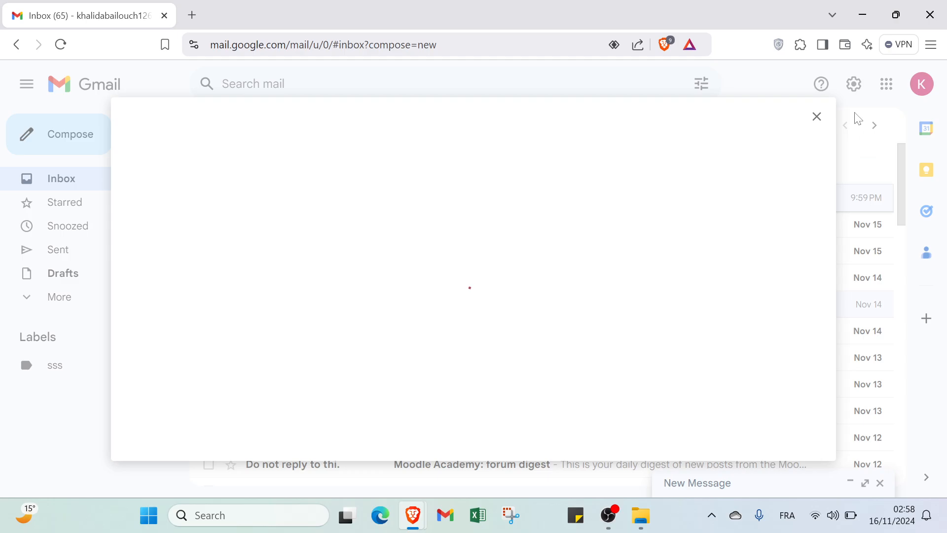
{"action": "left_click", "coordinate": [816, 119]}
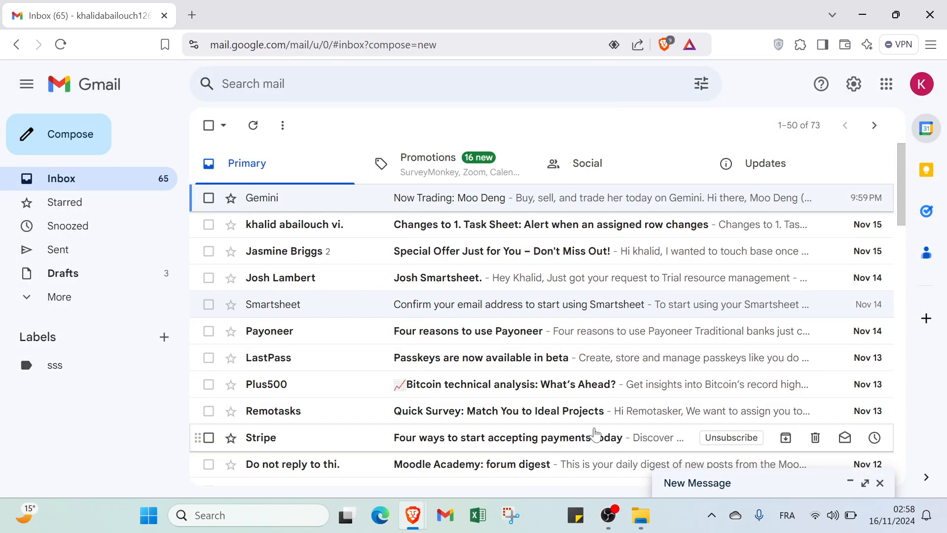
{"action": "left_click", "coordinate": [201, 15]}
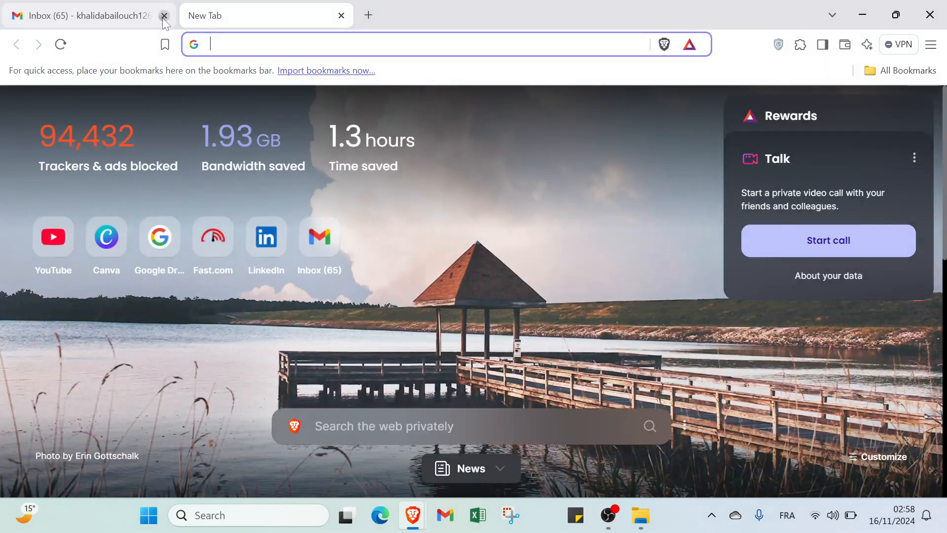
{"action": "left_click", "coordinate": [163, 16]}
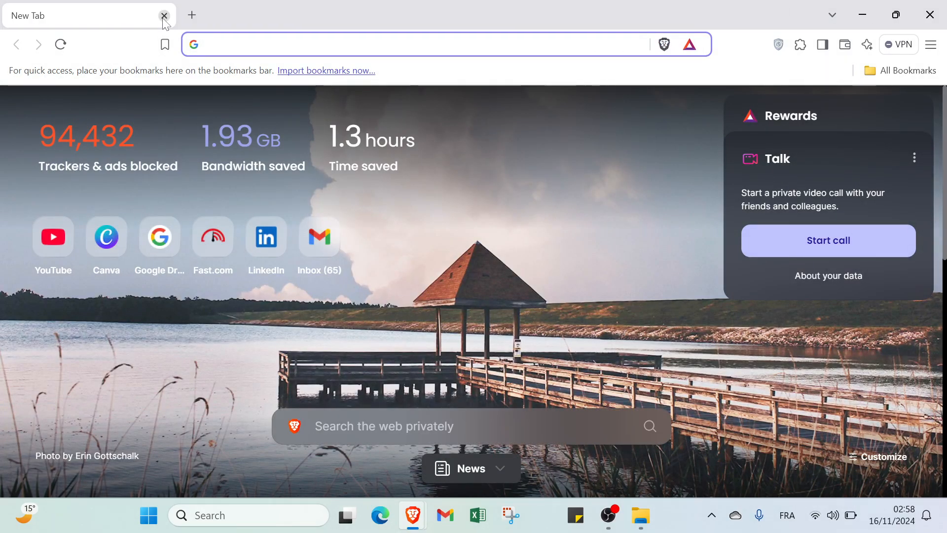